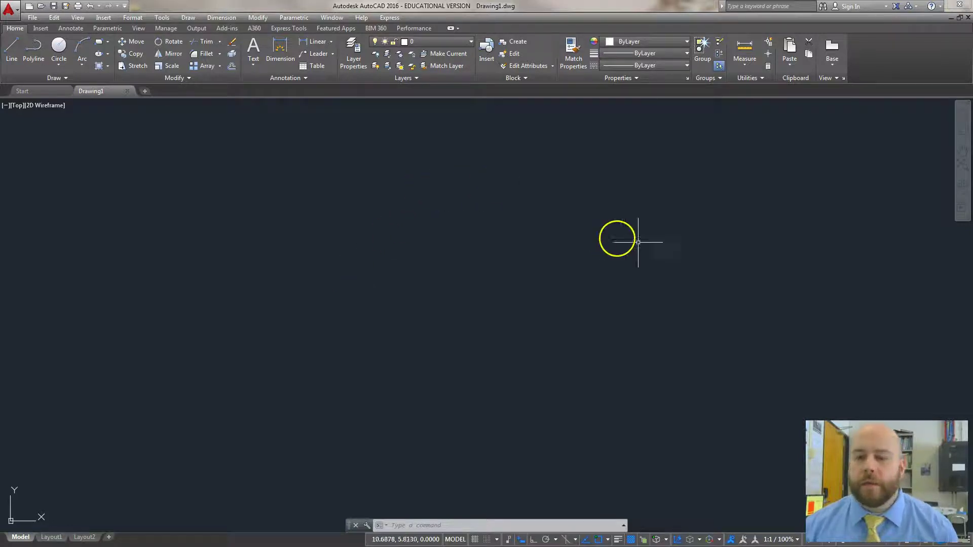
# Bring up the tutorial PDF and zoom it to 150% on the Positioning Spacer drawing
pyautogui.click(515, 536)
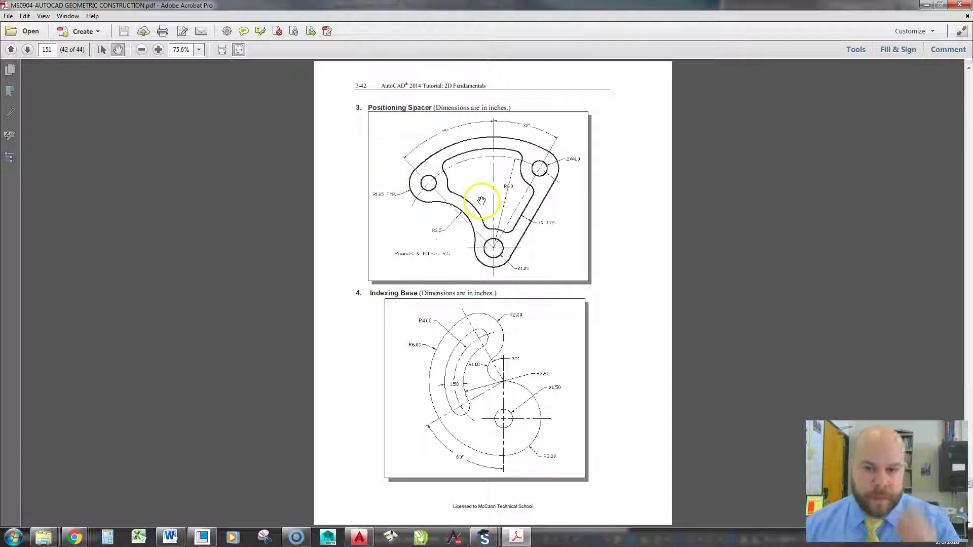
pyautogui.keyDown('ctrl'); pyautogui.scroll(2, 482, 200); pyautogui.keyUp('ctrl')
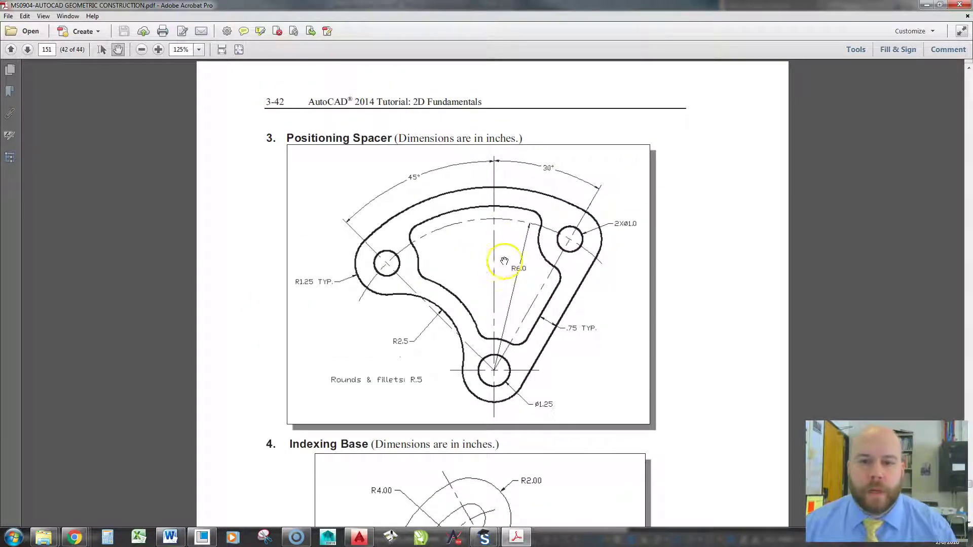
pyautogui.keyDown('ctrl'); pyautogui.scroll(1, 550, 239); pyautogui.keyUp('ctrl')
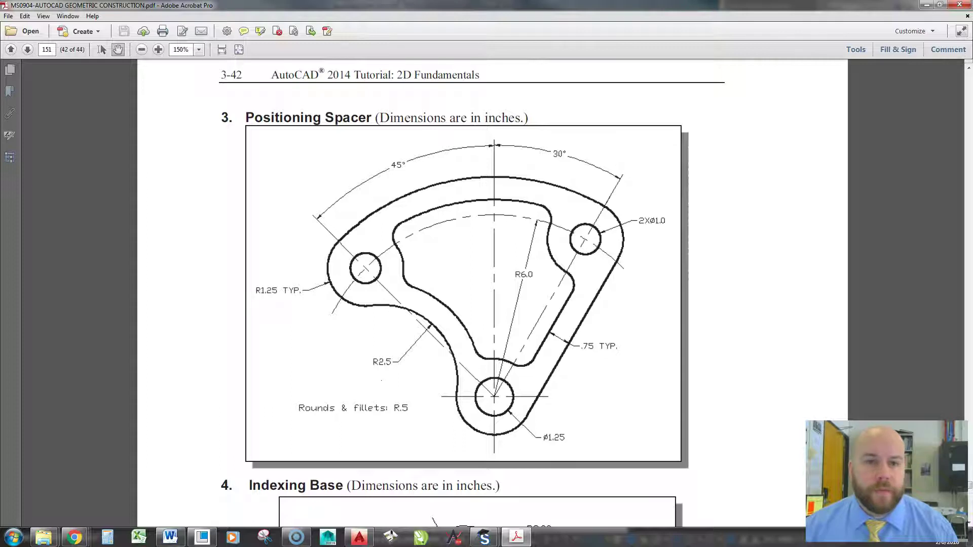
pyautogui.moveTo(552, 5); pyautogui.dragTo(539, 5)
pyautogui.hotkey('alt', 'Tab')
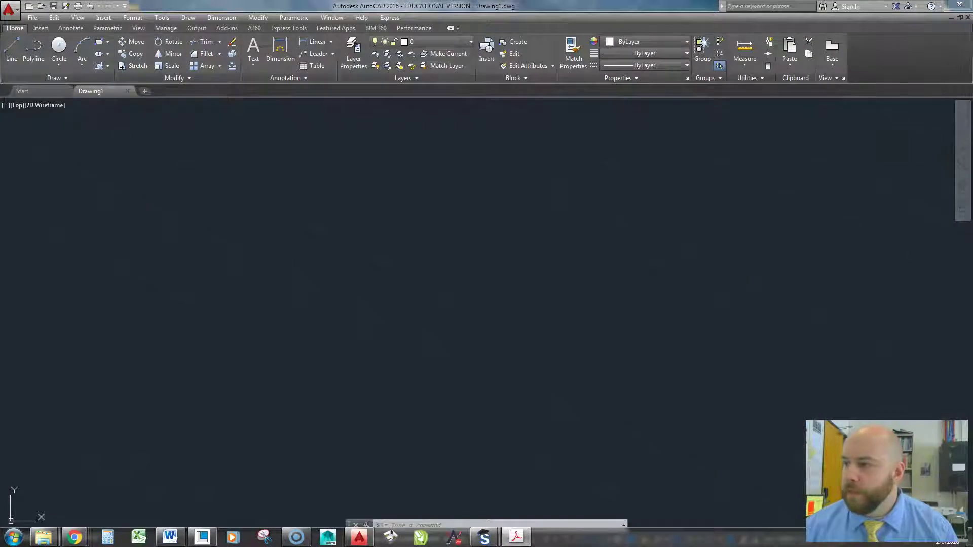
pyautogui.hotkey('alt', 'Tab')
pyautogui.doubleClick(538, 4)
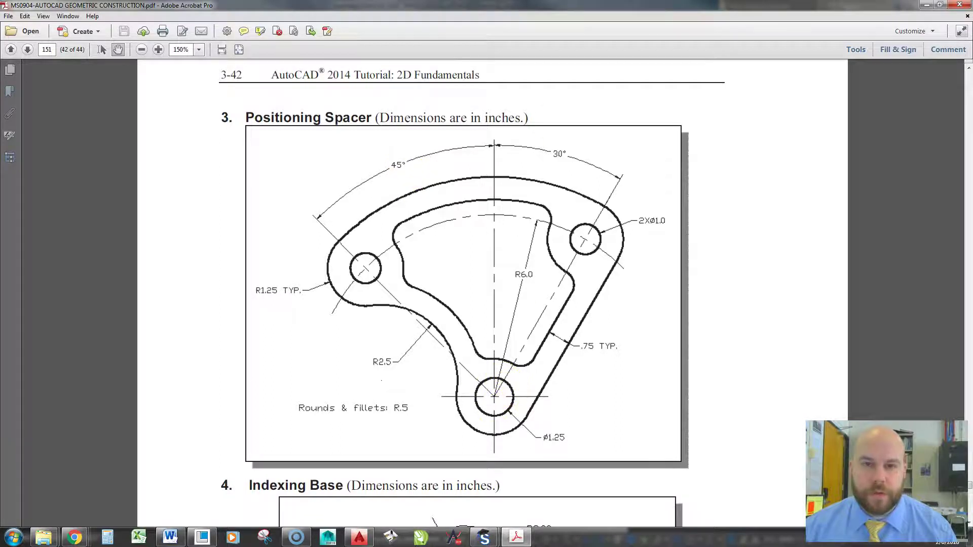
# Turn on the drawing grid and pan the view to the origin
pyautogui.press('super+Down')
pyautogui.press('super+Down')
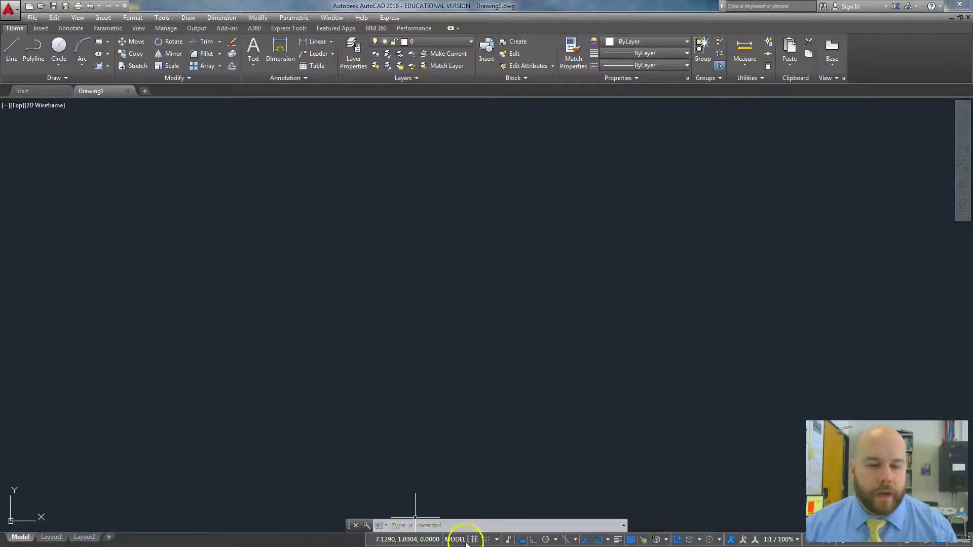
pyautogui.click(475, 540)
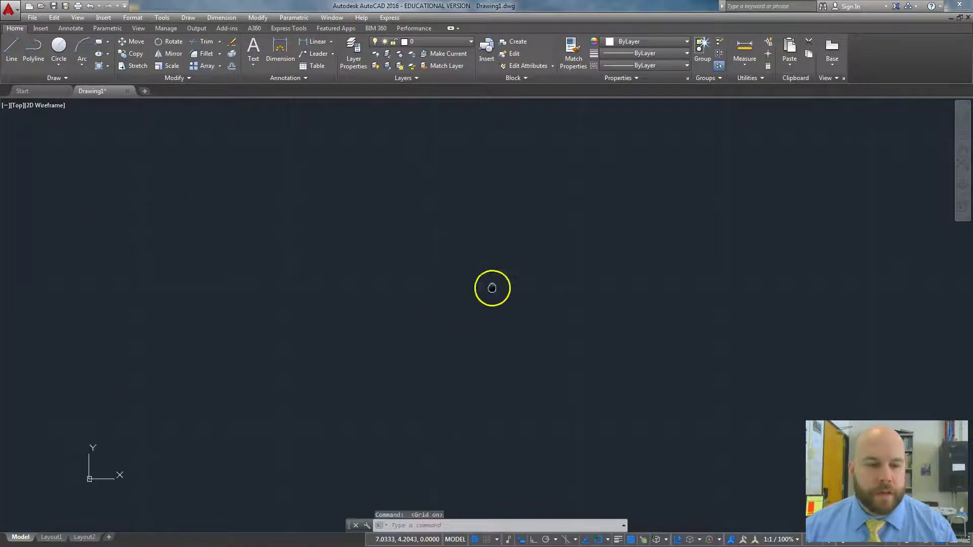
pyautogui.moveTo(258, 405)
pyautogui.mouseDown(button='middle')
pyautogui.moveTo(330, 374)
pyautogui.moveTo(400, 289)
pyautogui.mouseUp(button='middle')
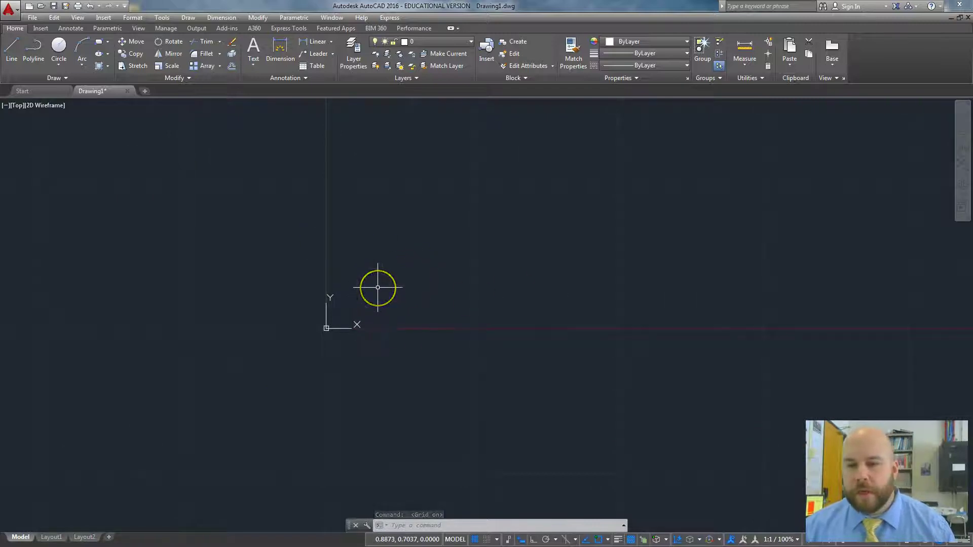
# Draw a circle of radius 1.25 centred at 0,0
pyautogui.click(58, 45)
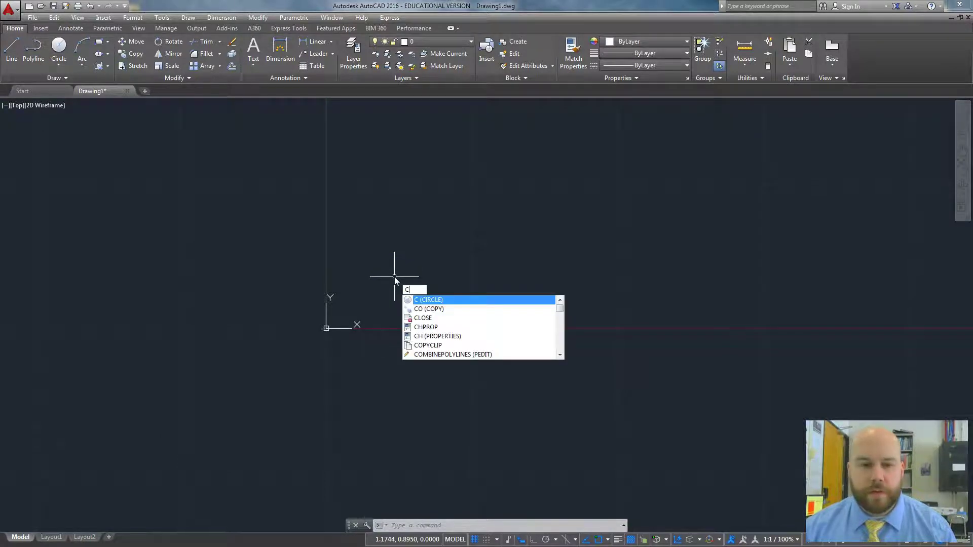
pyautogui.press('Return')
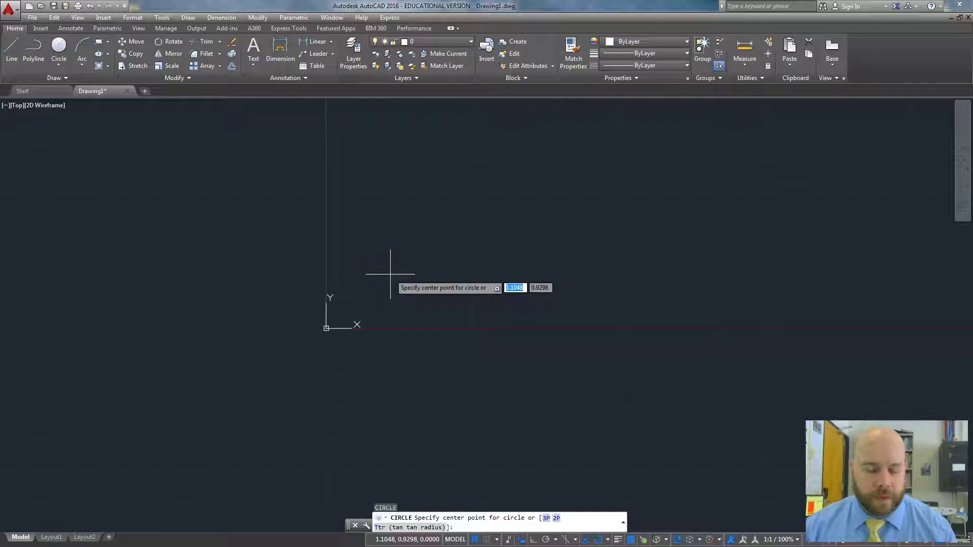
pyautogui.write(',0')
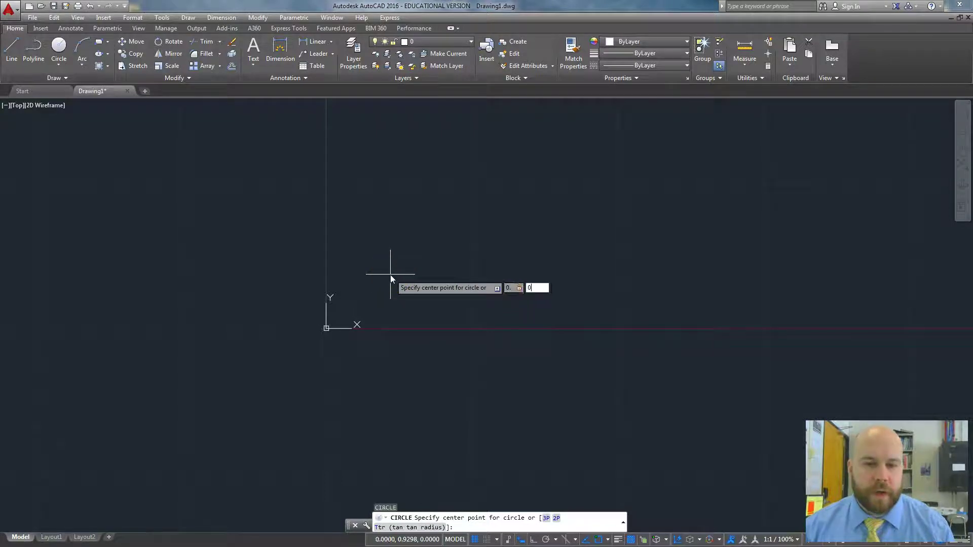
pyautogui.press('Return')
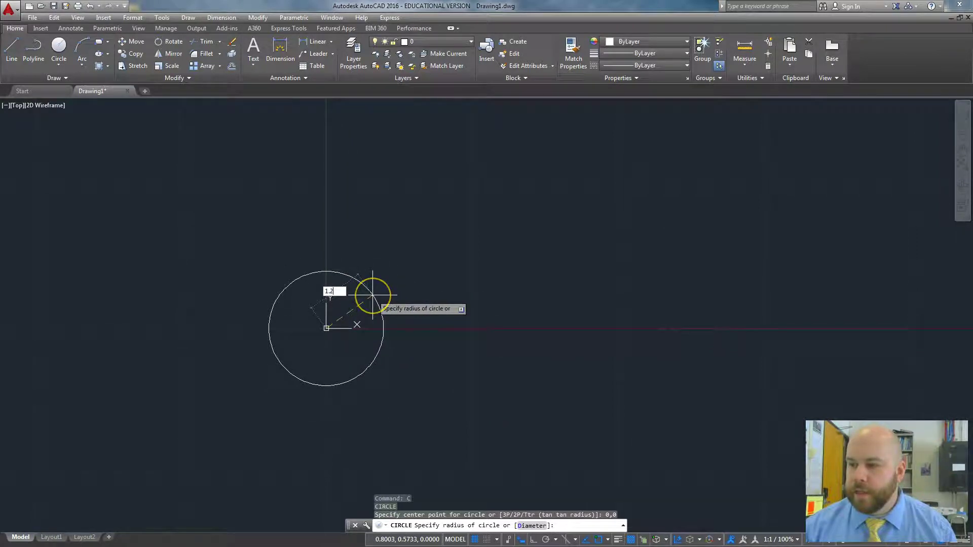
pyautogui.press('Return')
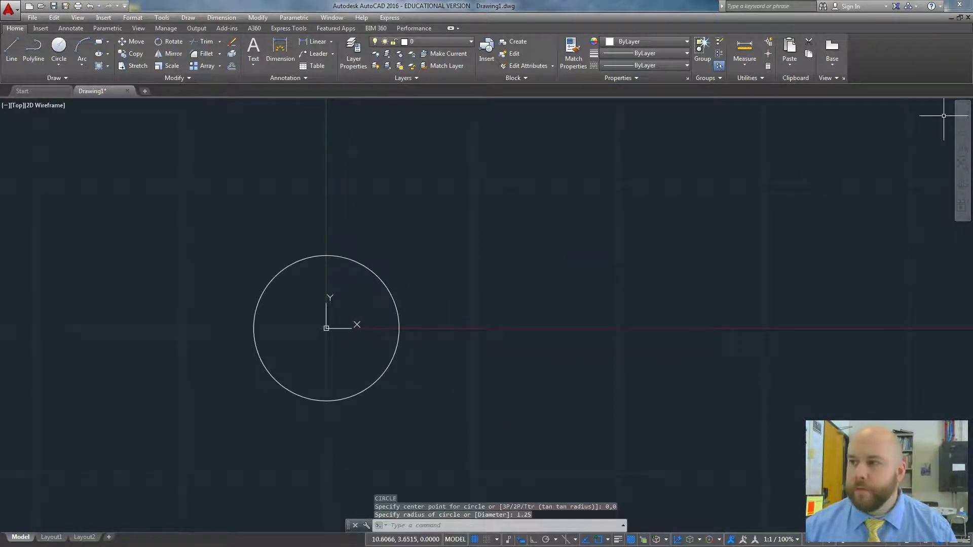
# Recentre the circle in AutoCAD and show the Positioning Spacer PDF maximized for comparison
pyautogui.click(516, 537)
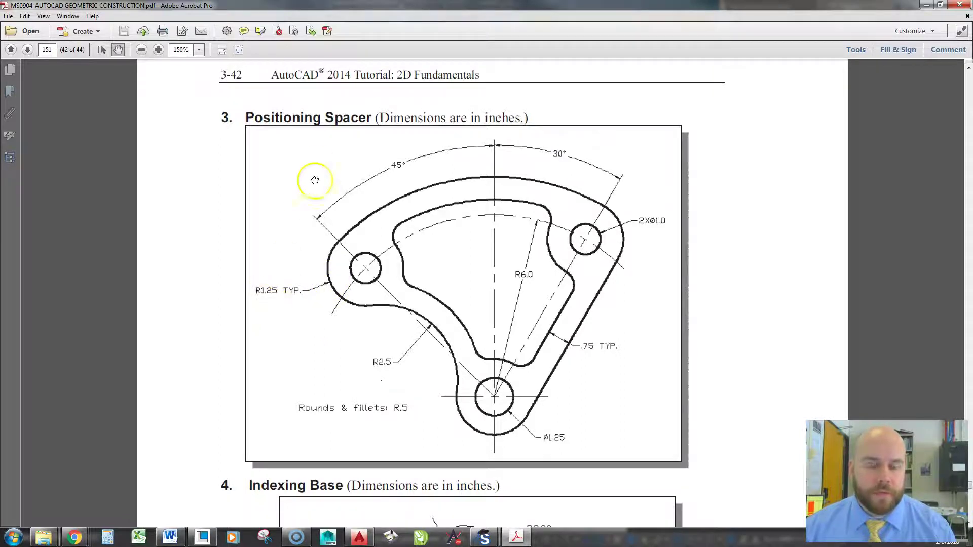
pyautogui.hotkey('alt', 'Tab')
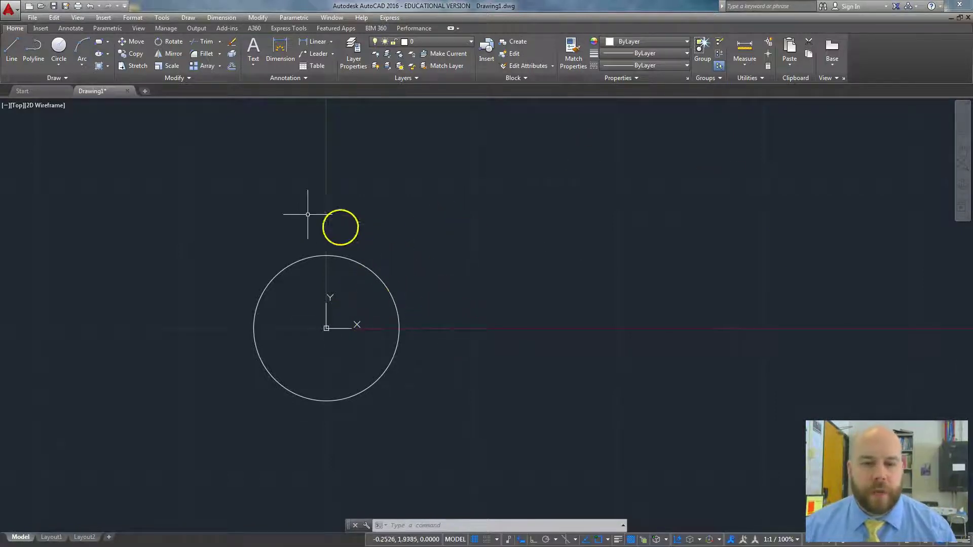
pyautogui.moveTo(386, 279); pyautogui.dragTo(502, 304, button='middle')
pyautogui.scroll(-3, 478, 341)
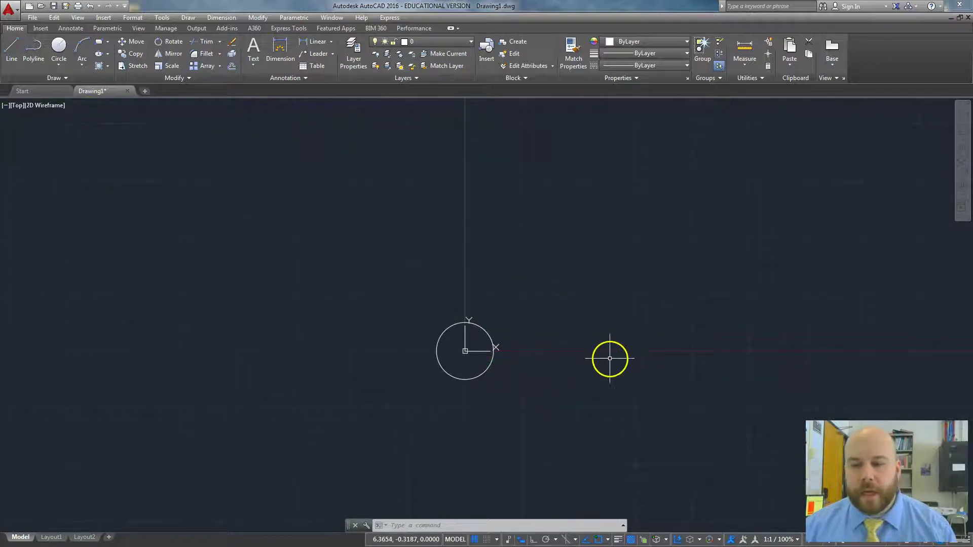
pyautogui.click(516, 536)
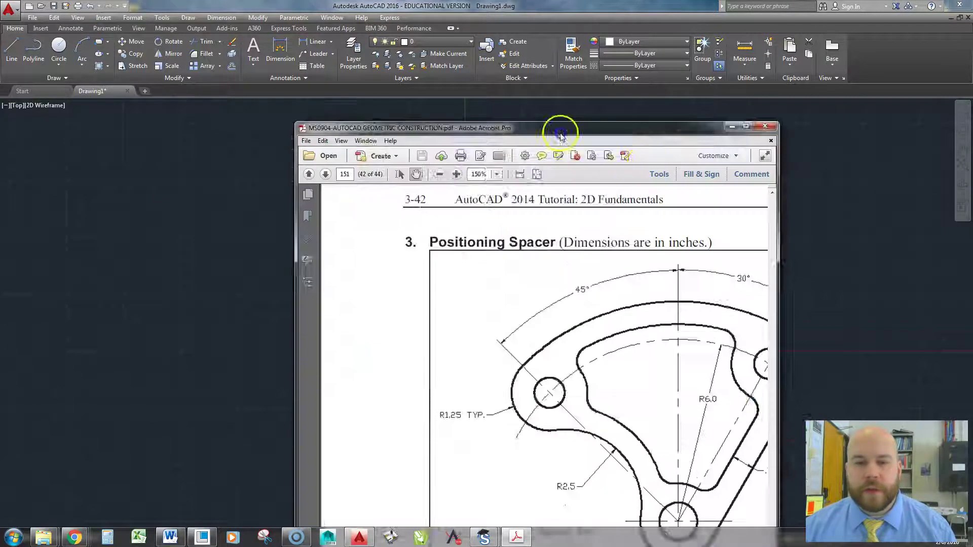
pyautogui.doubleClick(561, 129)
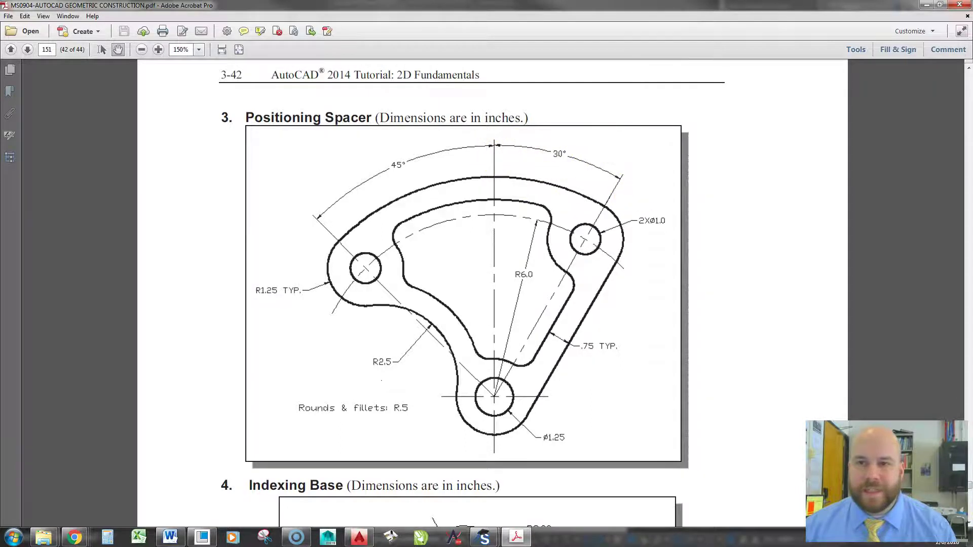
# Draw a 6-unit line from the circle's centre at 60° (@6<60) with Ortho off
pyautogui.hotkey('alt', 'Tab')
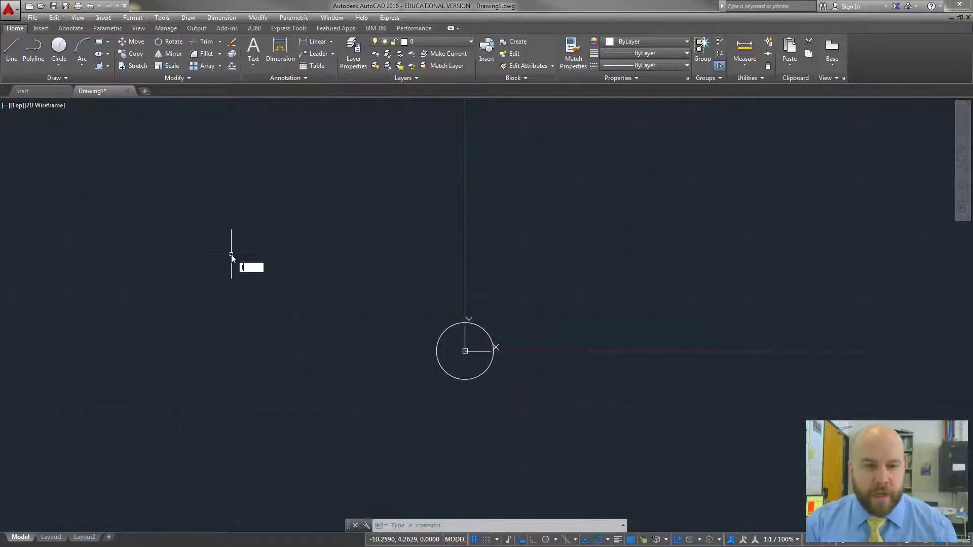
pyautogui.write('l')
pyautogui.press('Return')
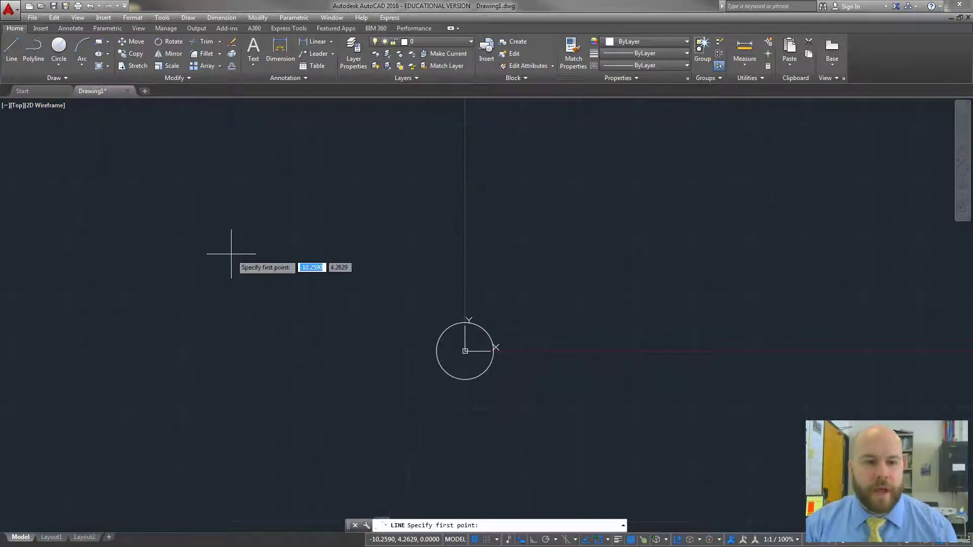
pyautogui.click(465, 351)
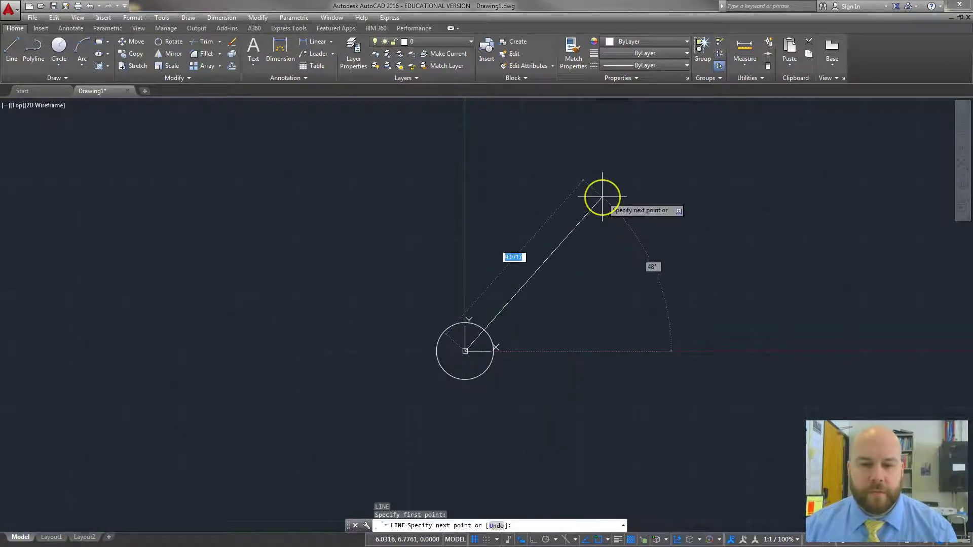
pyautogui.press('F8')
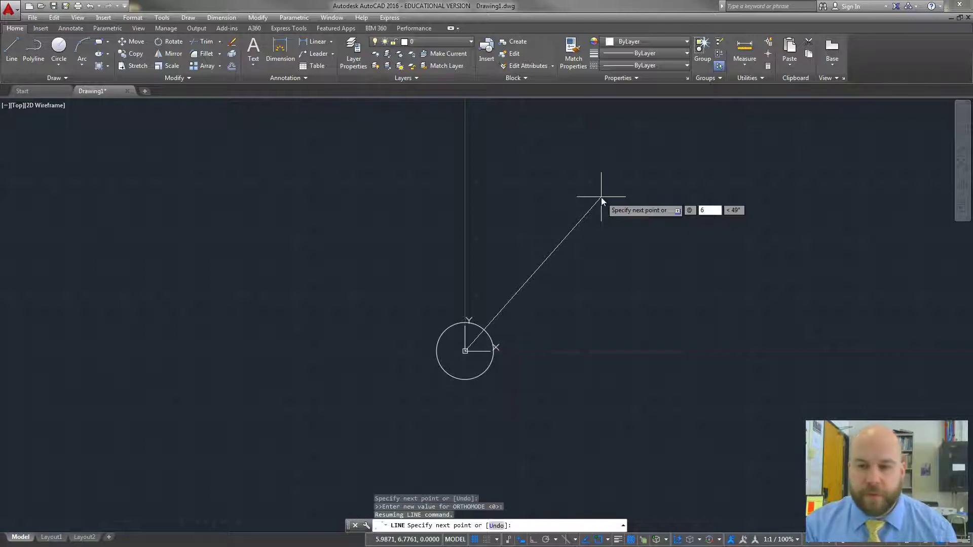
pyautogui.press('Tab')
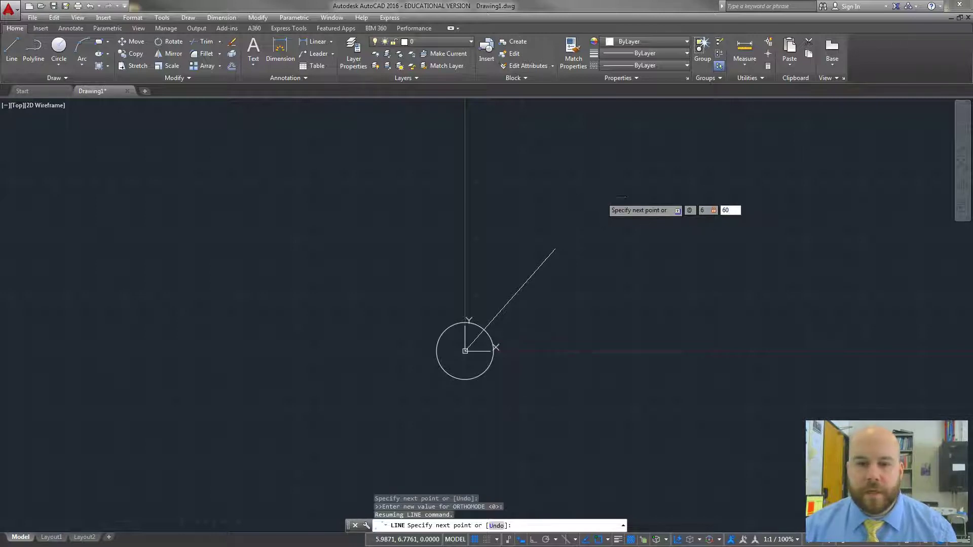
pyautogui.press('Return')
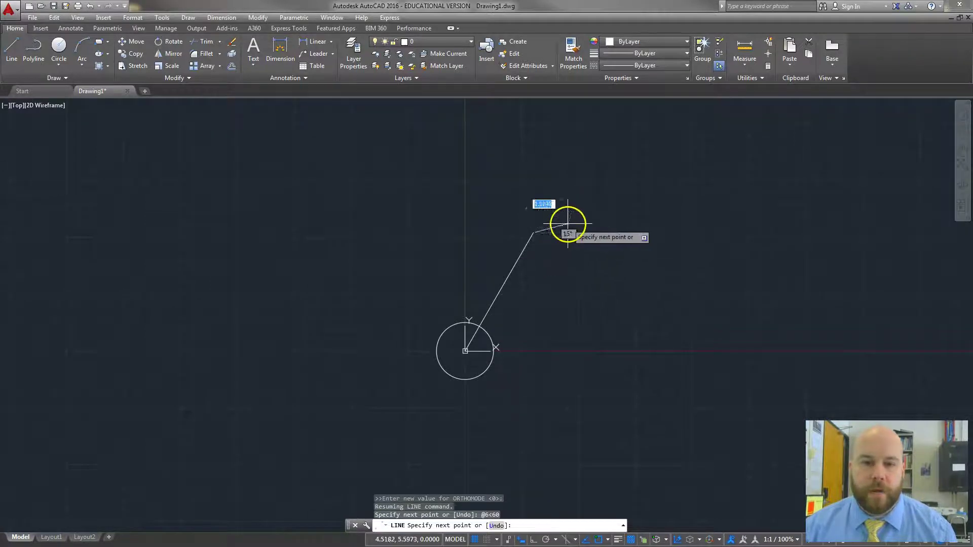
pyautogui.press('Return')
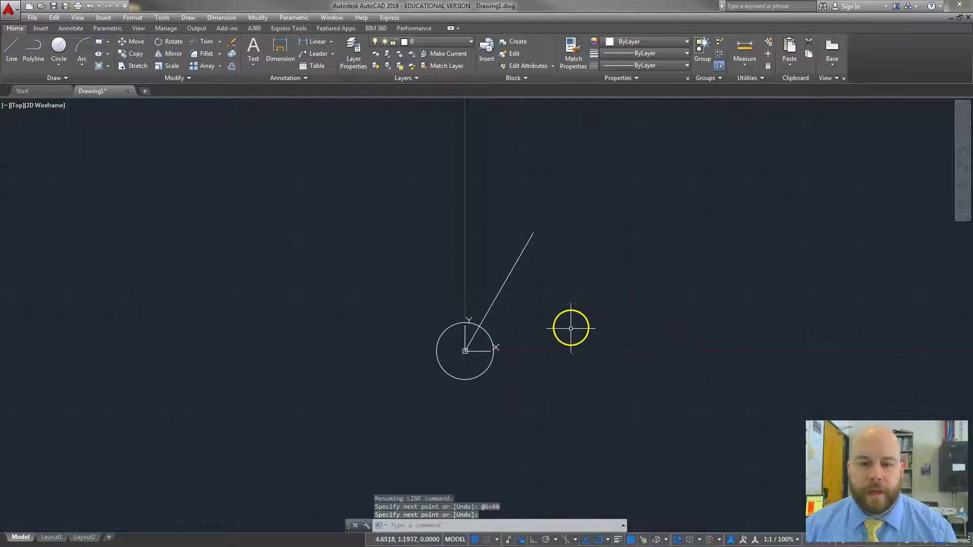
pyautogui.press('Return')
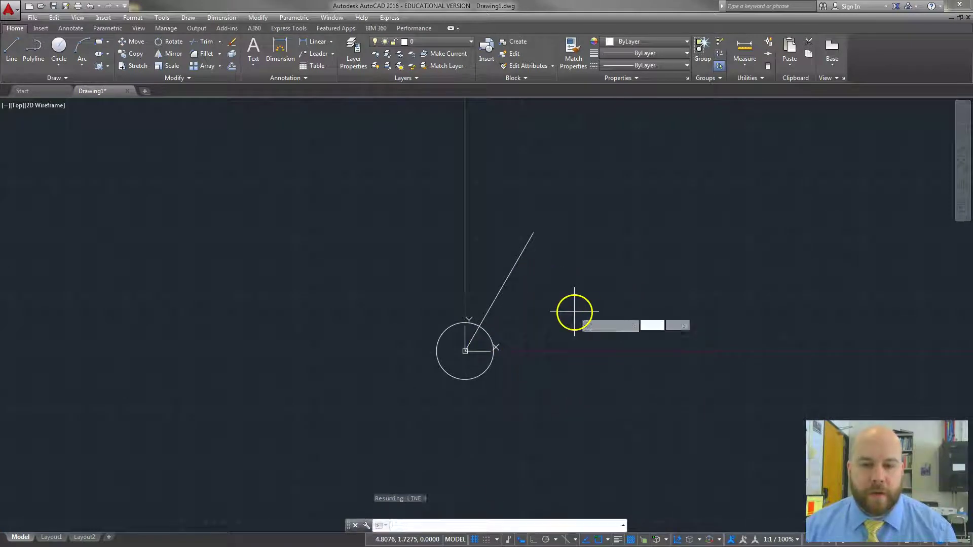
# Draw a second 6-unit line from the circle's centre at 135°, checking the PDF angles
pyautogui.click(465, 351)
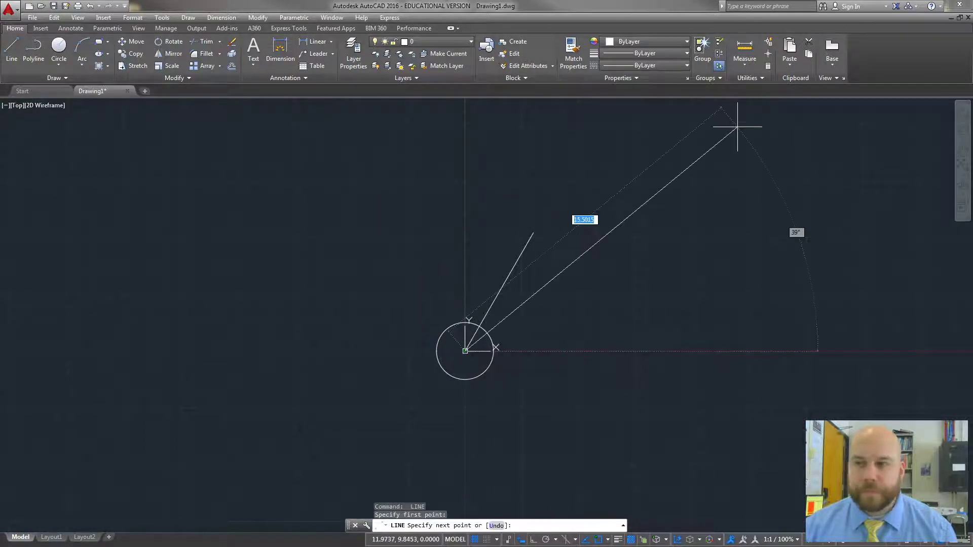
pyautogui.click(516, 537)
pyautogui.doubleClick(405, 144)
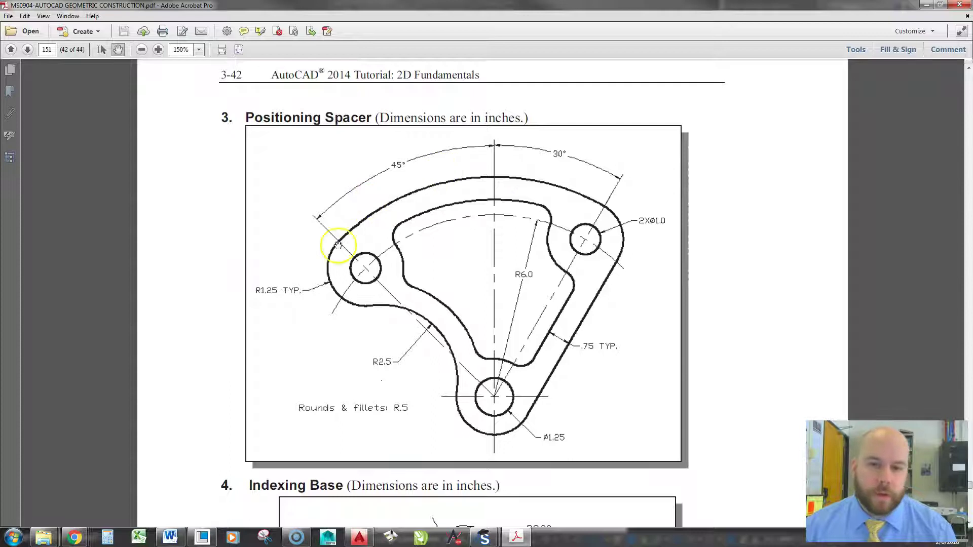
pyautogui.hotkey('alt', 'Tab')
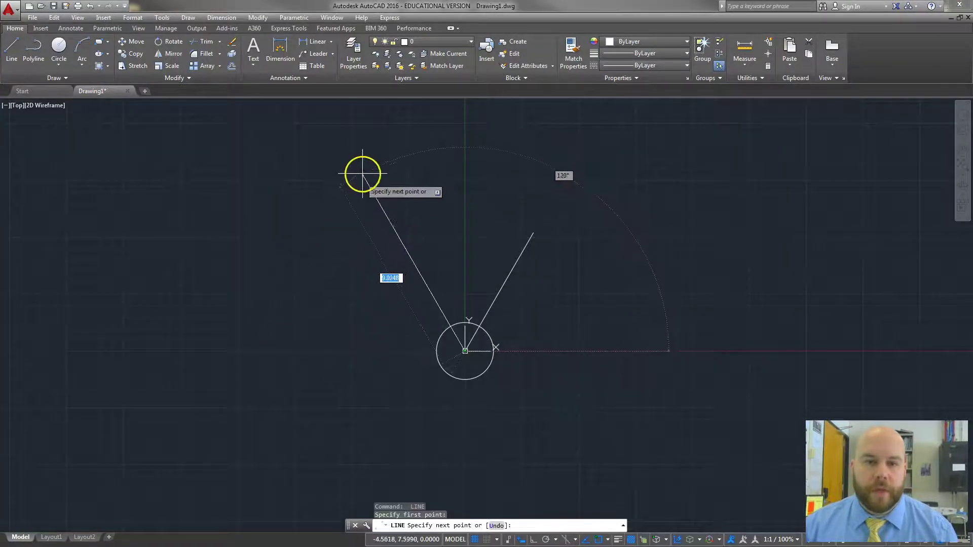
pyautogui.press('F8')
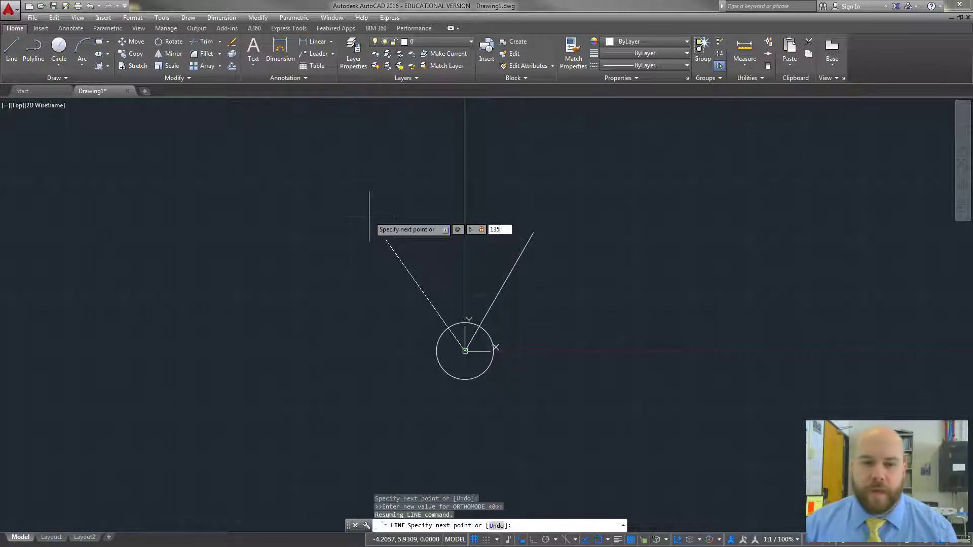
pyautogui.press('Return')
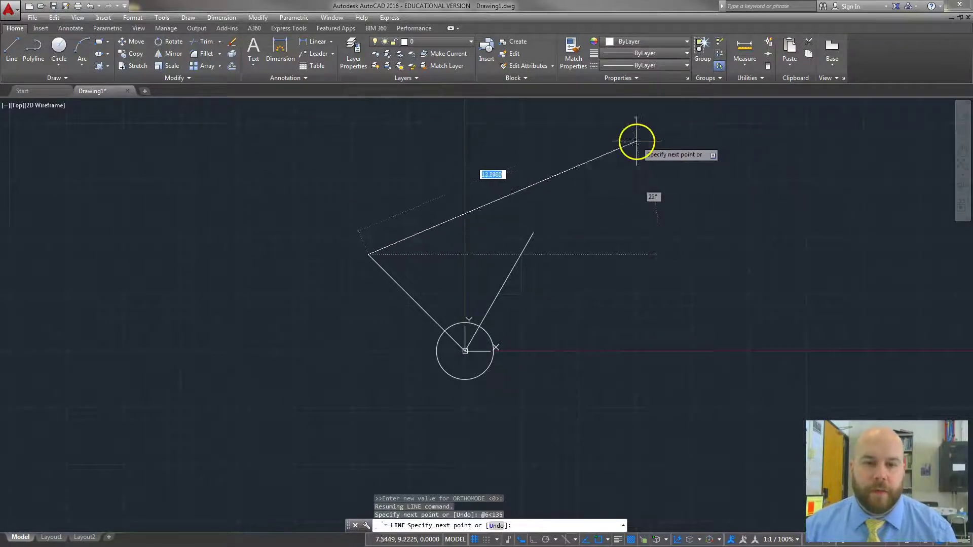
pyautogui.press('Return')
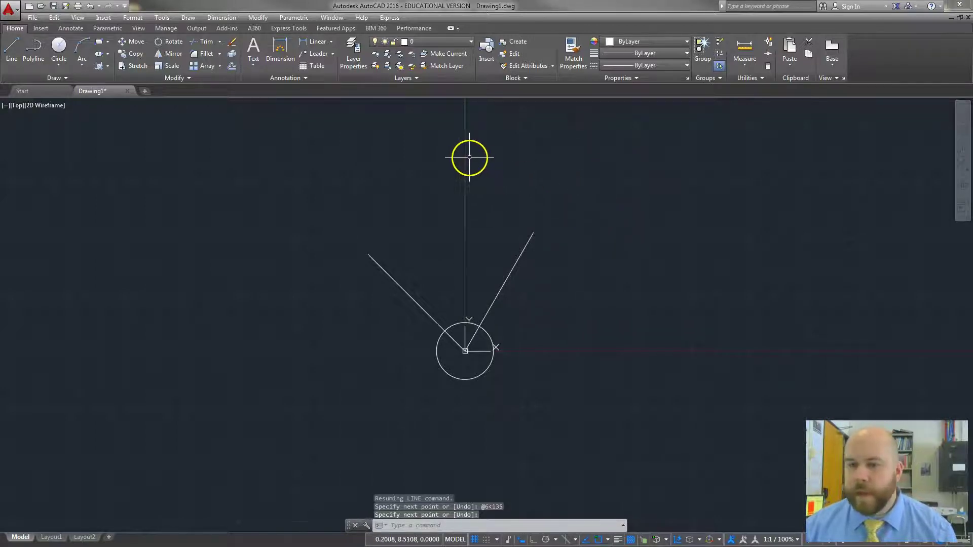
# Place R1.25 circles centred on the ends of the right and left lines
pyautogui.write('c')
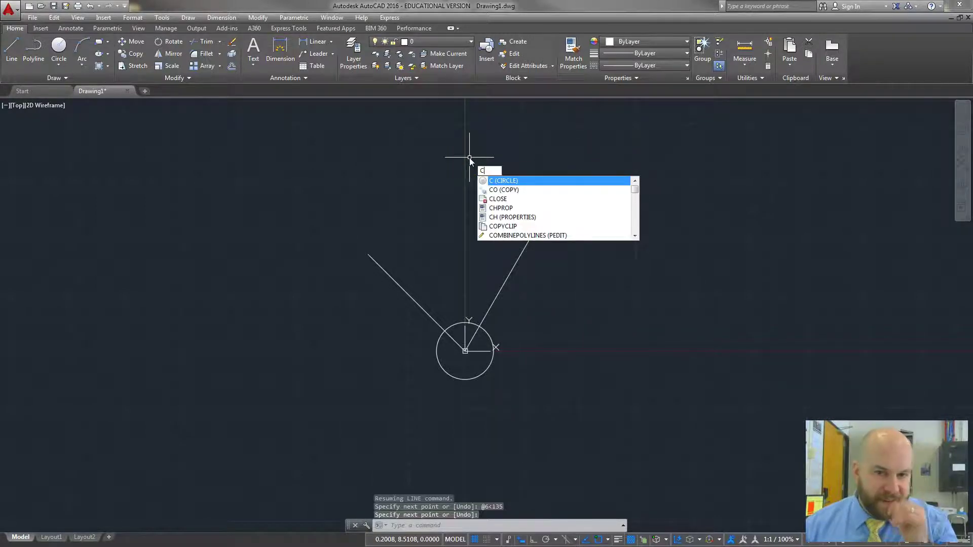
pyautogui.press('Return')
pyautogui.click(530, 229)
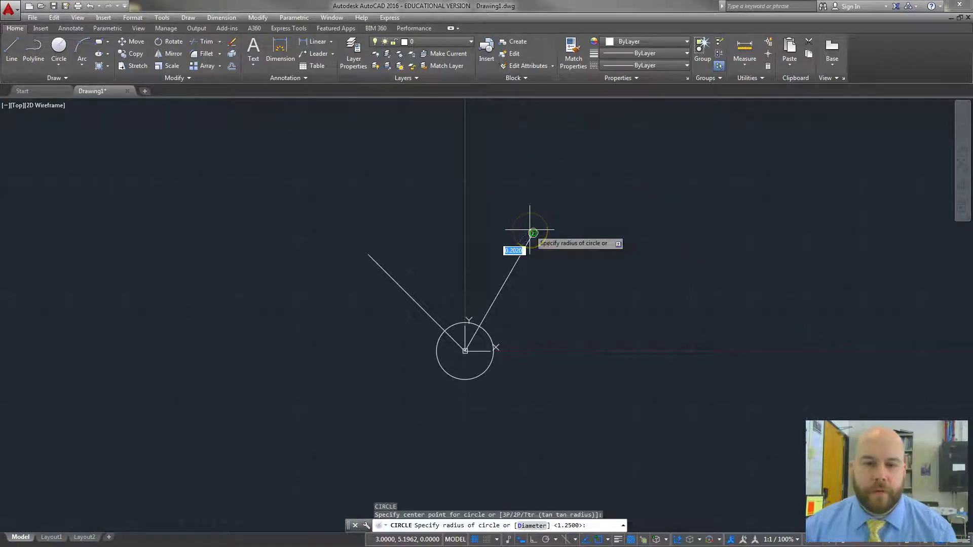
pyautogui.write('1.25')
pyautogui.press('Return')
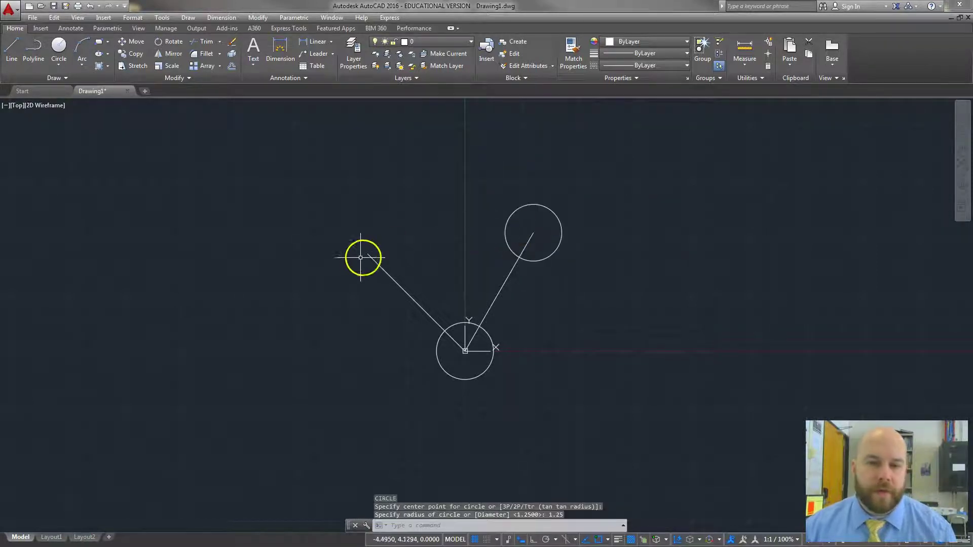
pyautogui.press('Return')
pyautogui.click(367, 256)
pyautogui.write('1')
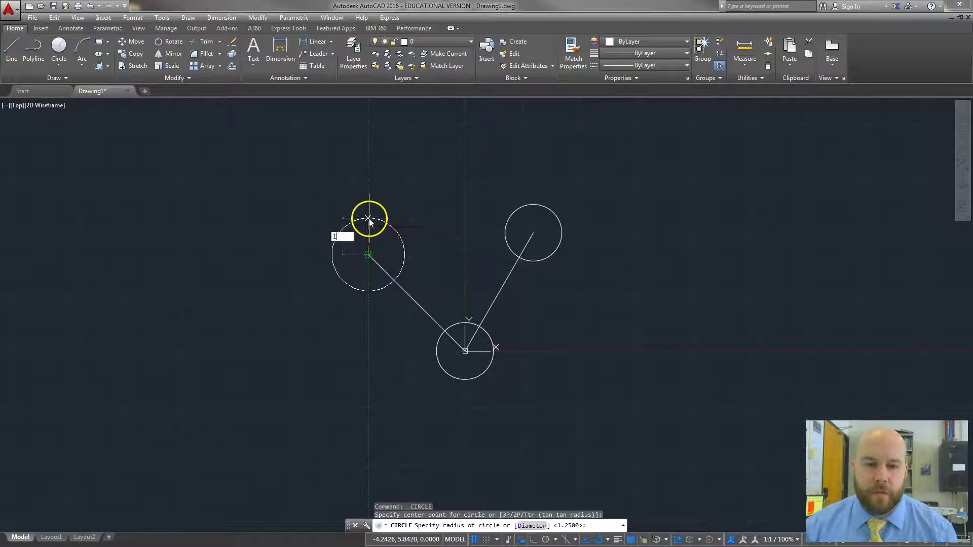
pyautogui.write('.25')
pyautogui.press('Return')
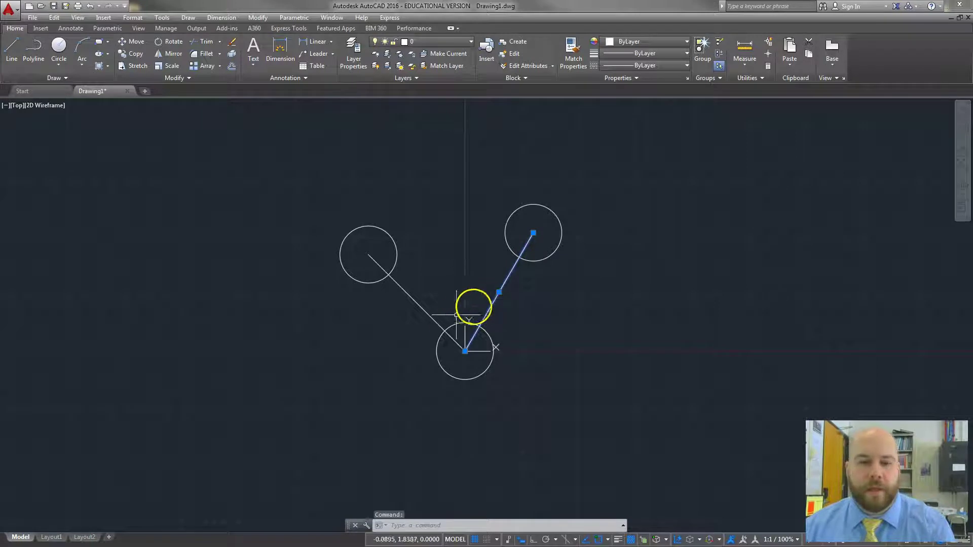
# Erase both diagonal construction lines and bring the reference PDF back up
pyautogui.click(430, 316)
pyautogui.press('Delete')
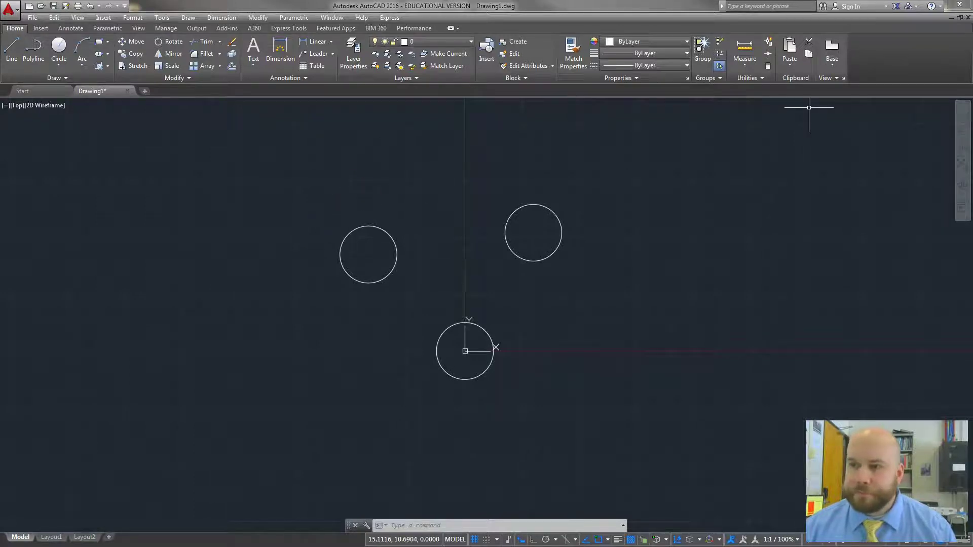
pyautogui.click(516, 536)
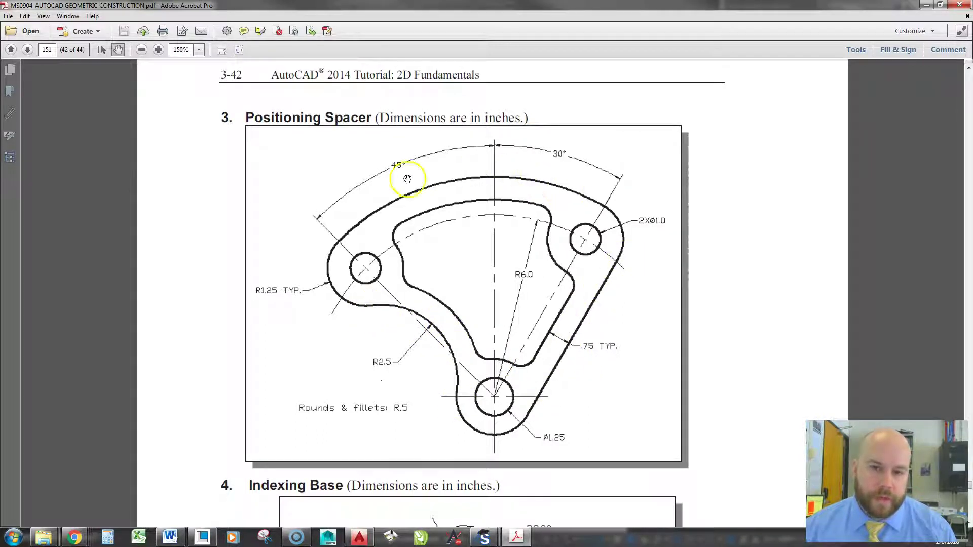
# Add an R2.5 circle tangent to the left and bottom circles via Tan, Tan, Radius
pyautogui.moveTo(406, 5); pyautogui.dragTo(953, 542)
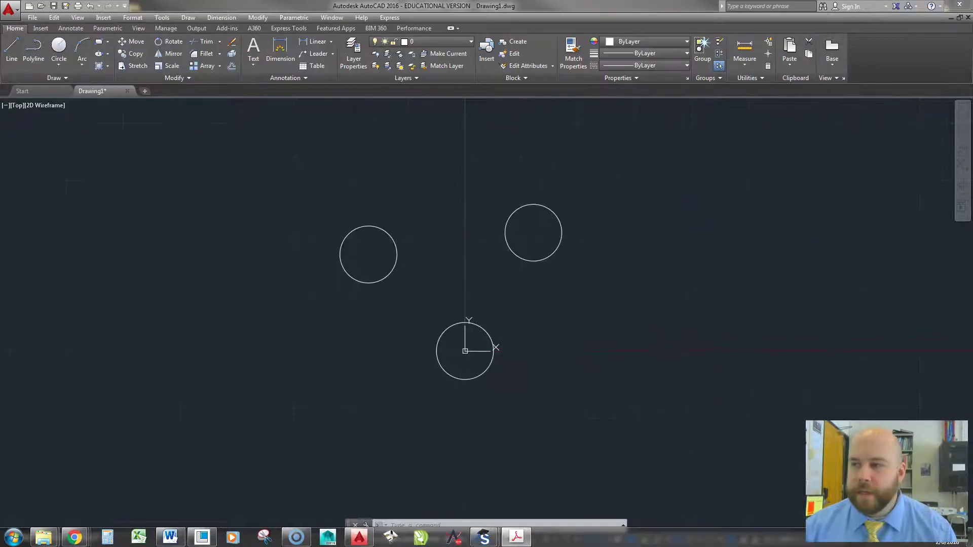
pyautogui.click(54, 66)
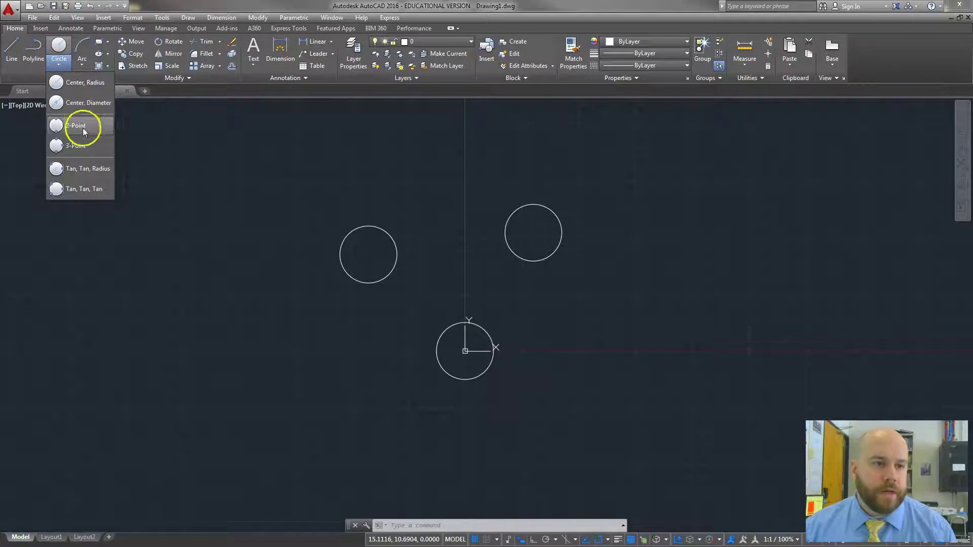
pyautogui.click(92, 172)
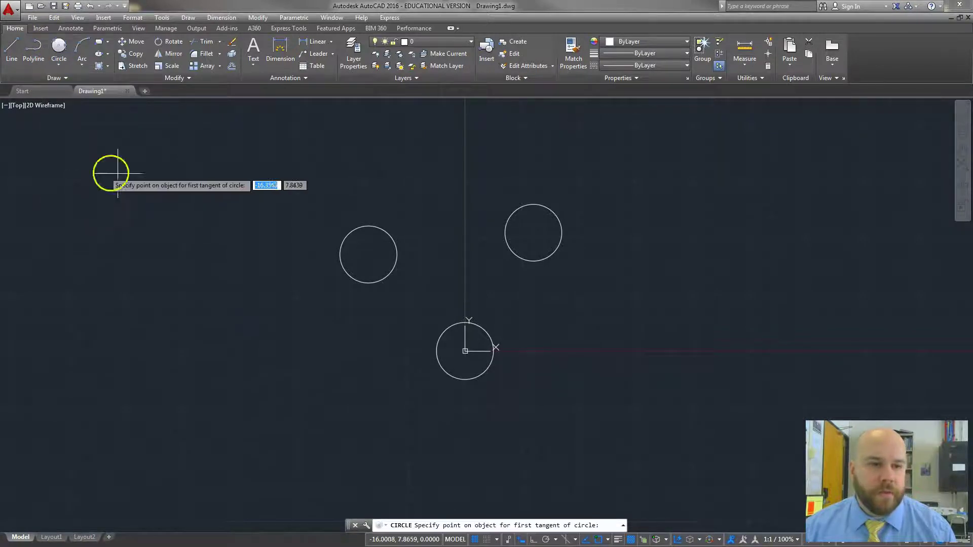
pyautogui.click(364, 285)
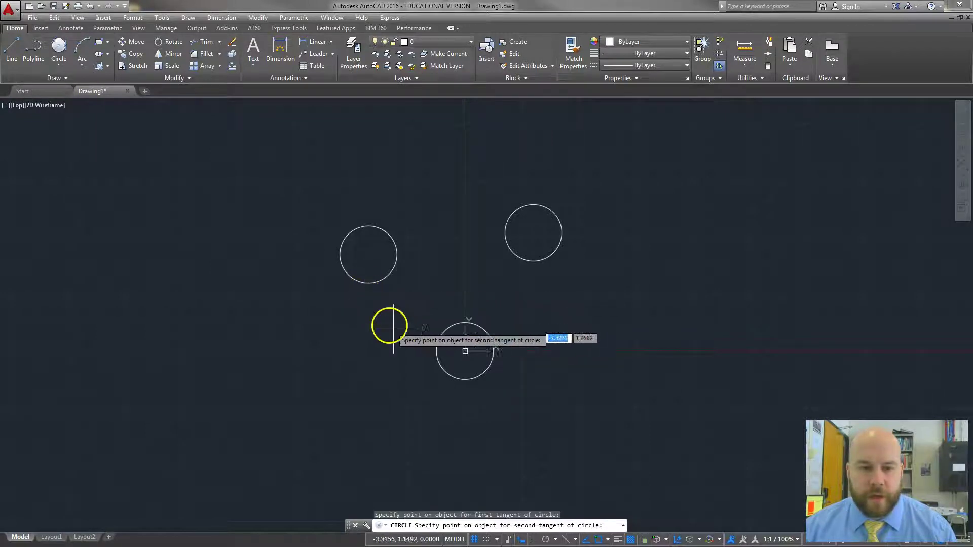
pyautogui.click(437, 342)
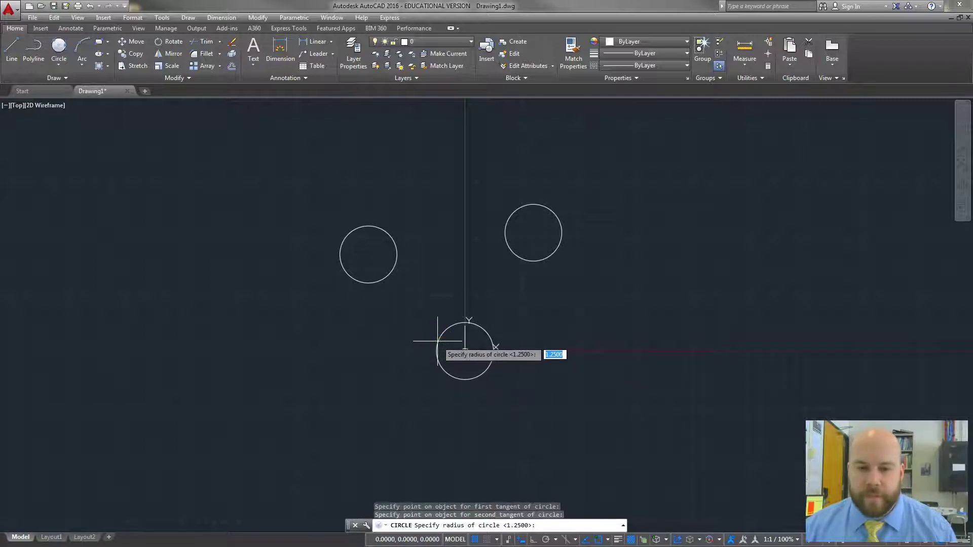
pyautogui.write('2.')
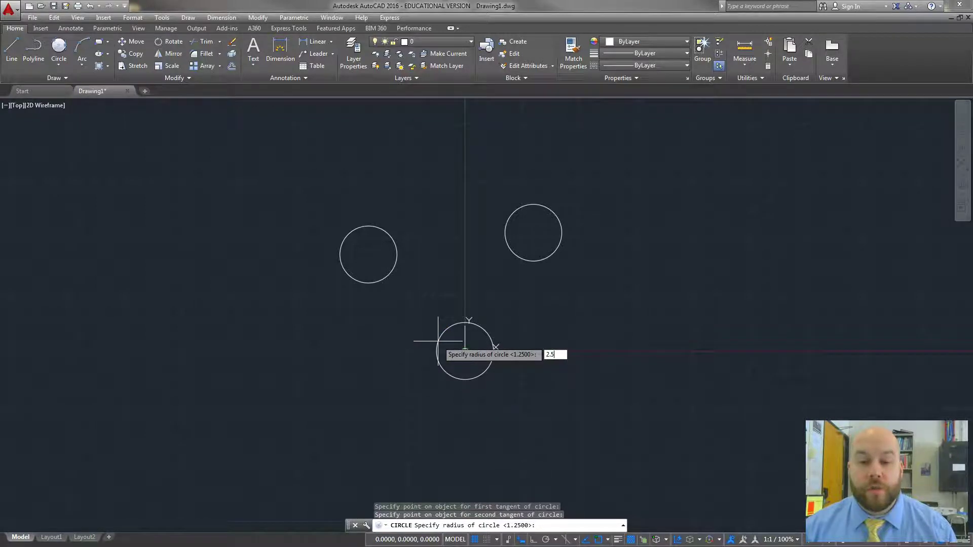
pyautogui.write('5')
pyautogui.press('Return')
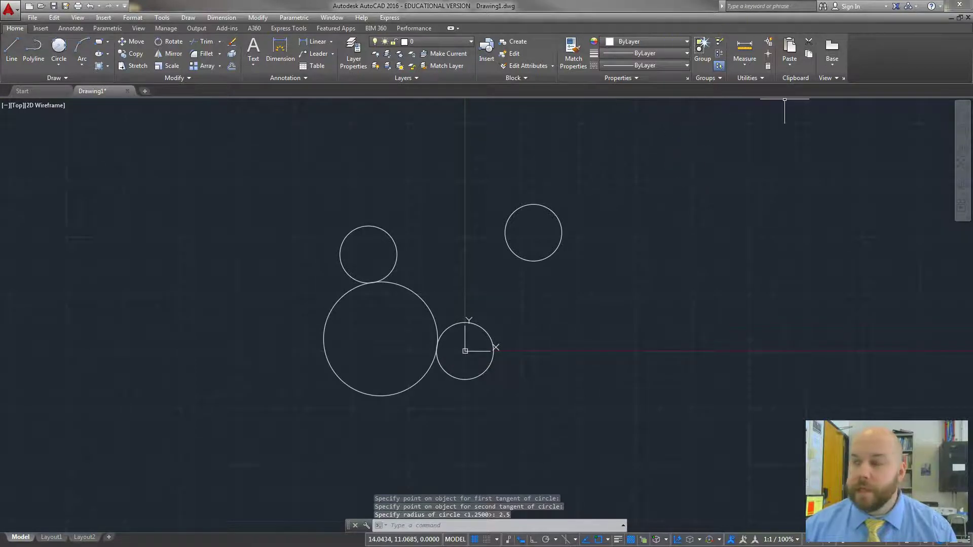
pyautogui.hotkey('alt', 'Tab')
pyautogui.doubleClick(864, 317)
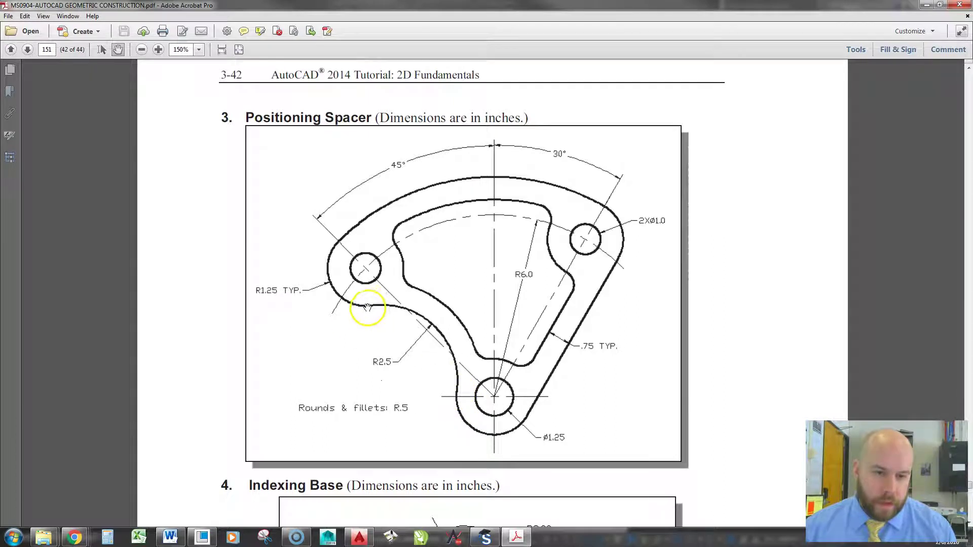
# Review the R1.25 TYP. rounds on the enlarged PDF, then minimize Acrobat
pyautogui.doubleClick(592, 6)
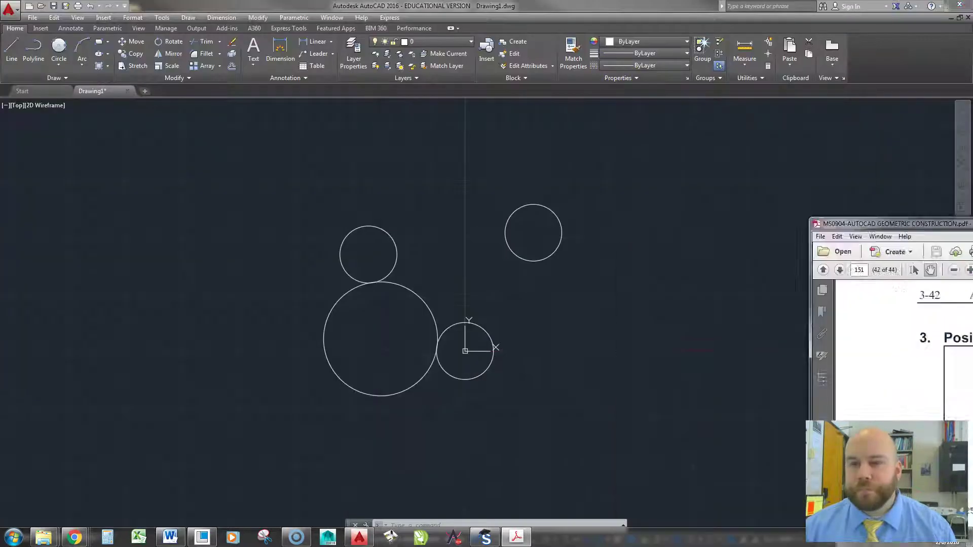
pyautogui.click(592, 6)
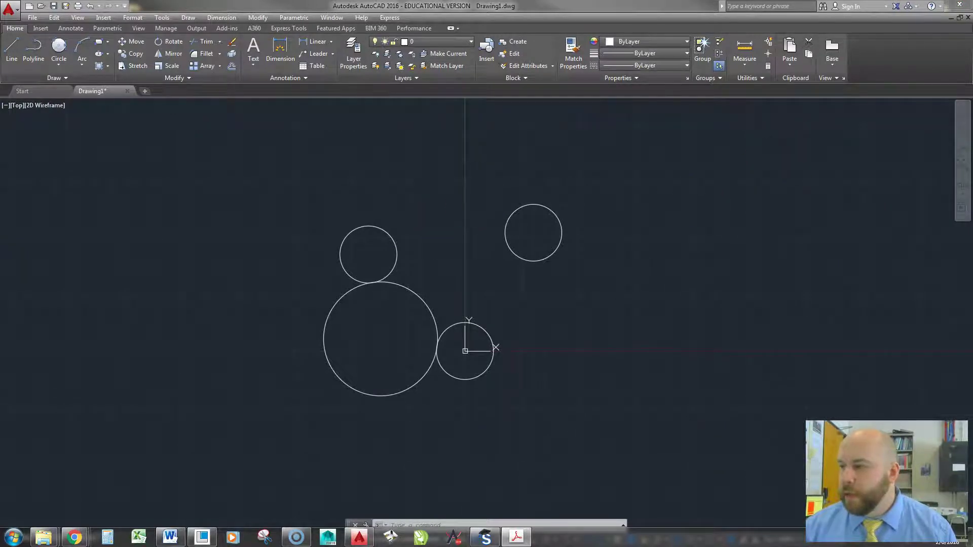
pyautogui.hotkey('alt', 'Tab')
pyautogui.doubleClick(284, 211)
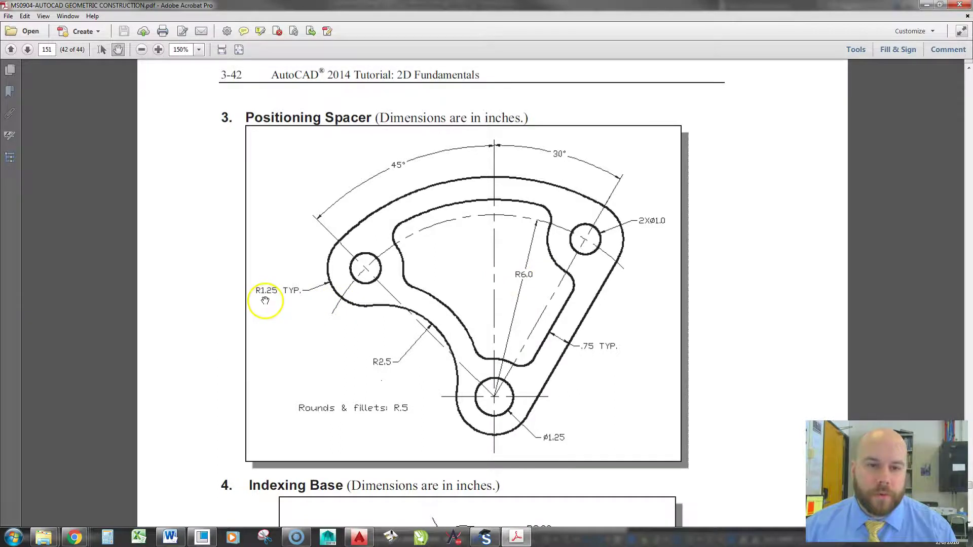
pyautogui.click(927, 4)
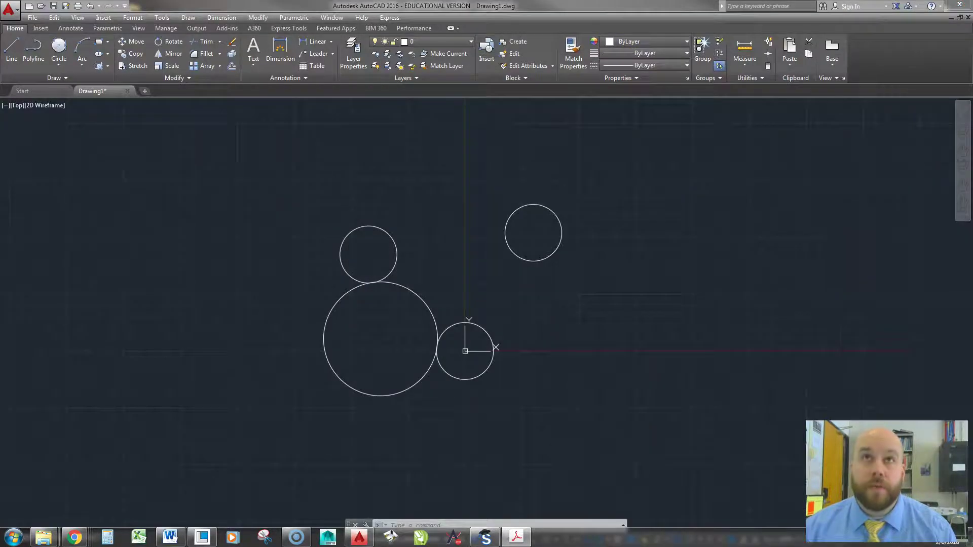
# Draw an R7.25 circle tangent to the upper-left and upper-right hole circles
pyautogui.click(58, 47)
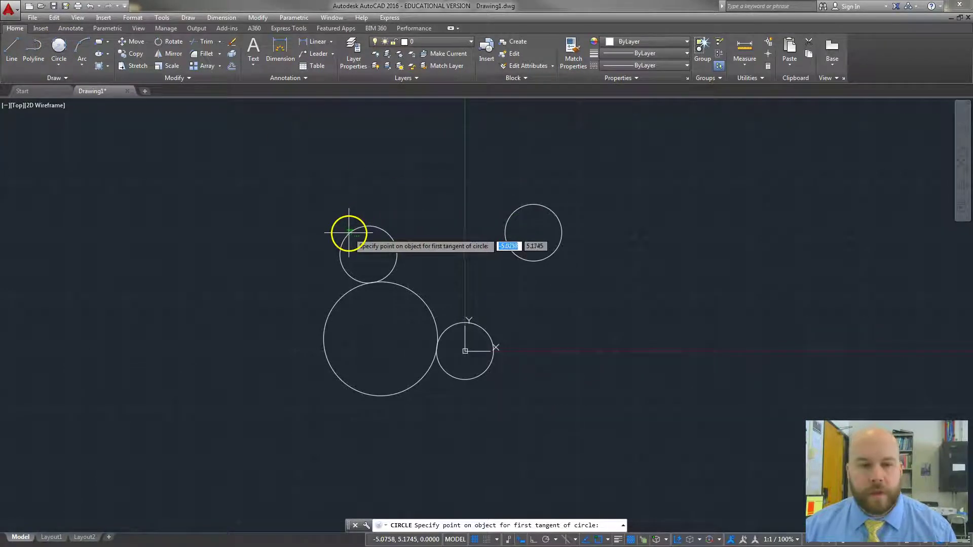
pyautogui.click(351, 233)
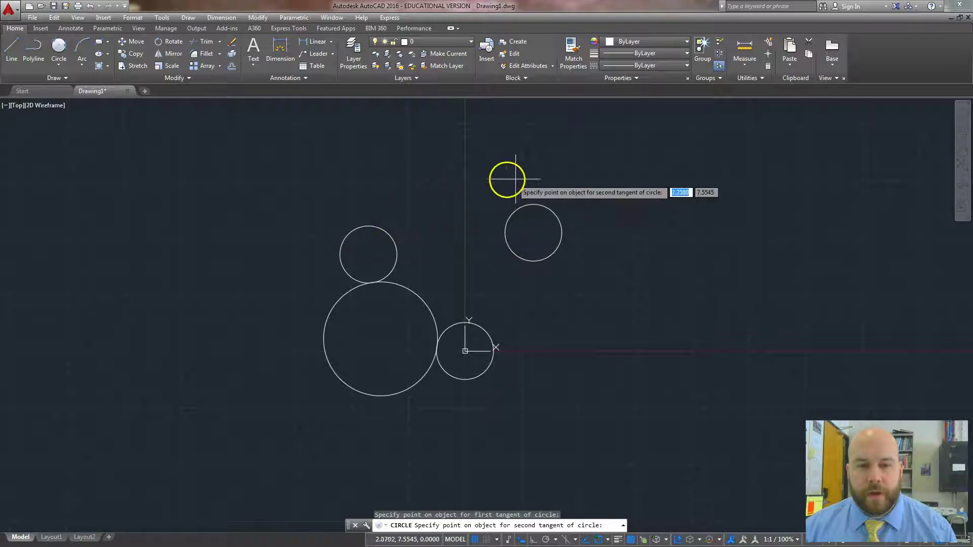
pyautogui.click(548, 206)
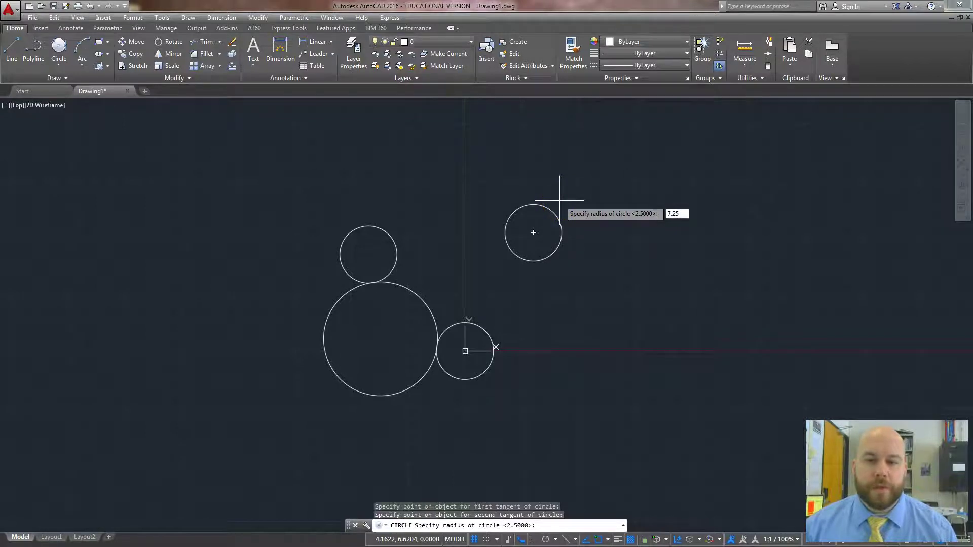
pyautogui.write('7.25')
pyautogui.press('Return')
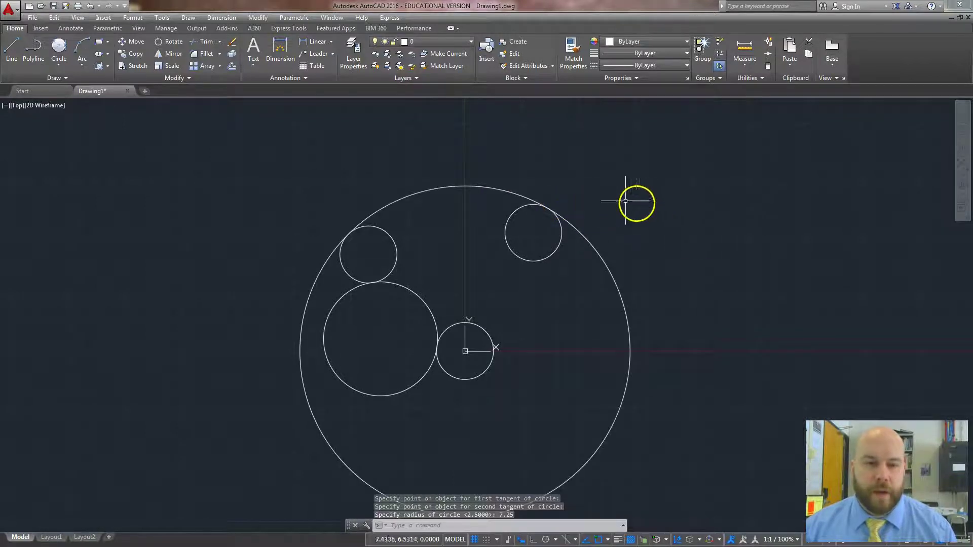
# Repeat the R7.25 tangent circle, then undo the misplaced attempt with Ctrl+Z
pyautogui.click(60, 46)
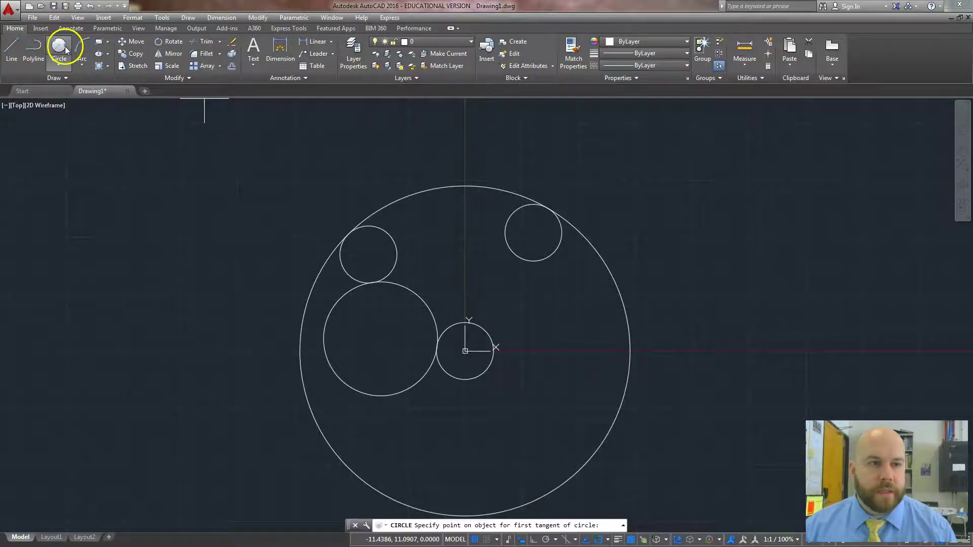
pyautogui.click(389, 234)
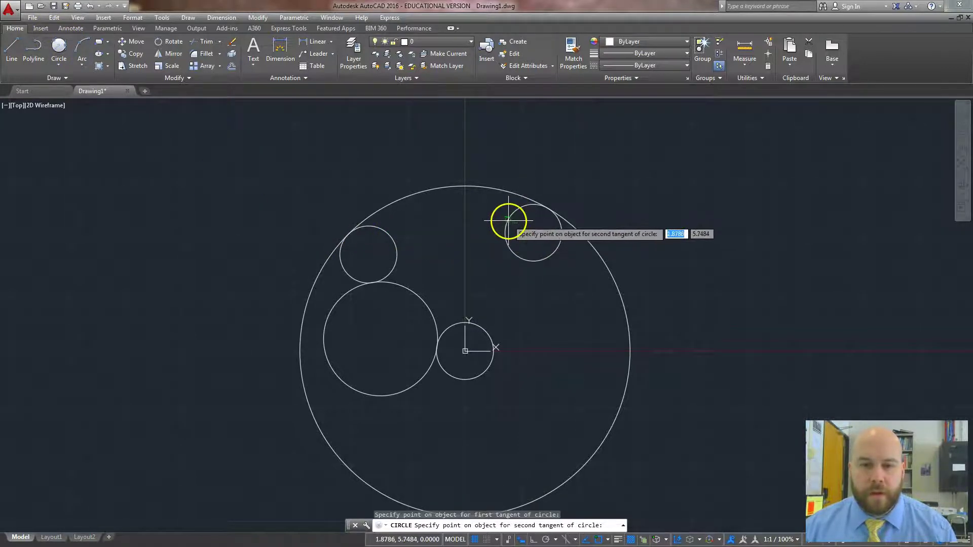
pyautogui.click(508, 220)
pyautogui.write('7.2')
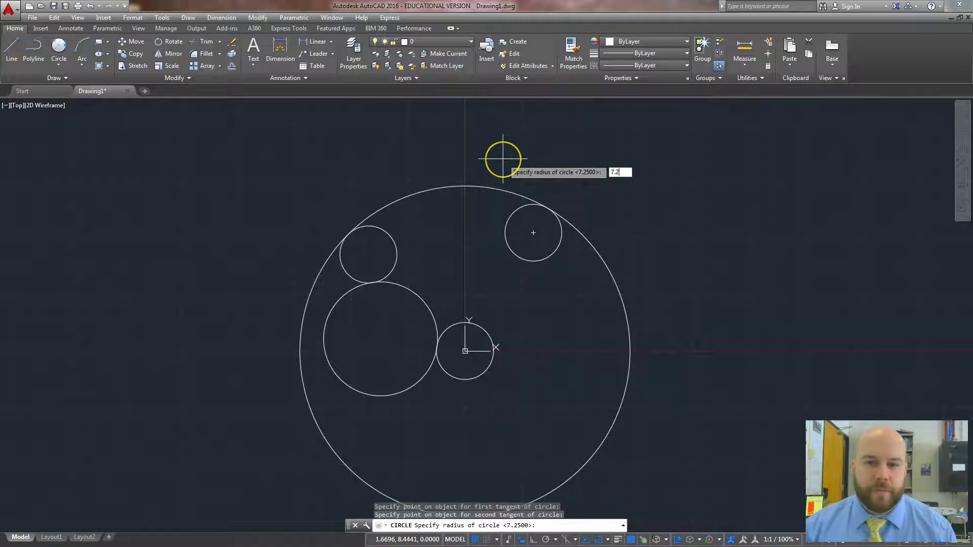
pyautogui.write('5')
pyautogui.press('Return')
pyautogui.scroll(-2, 470, 311)
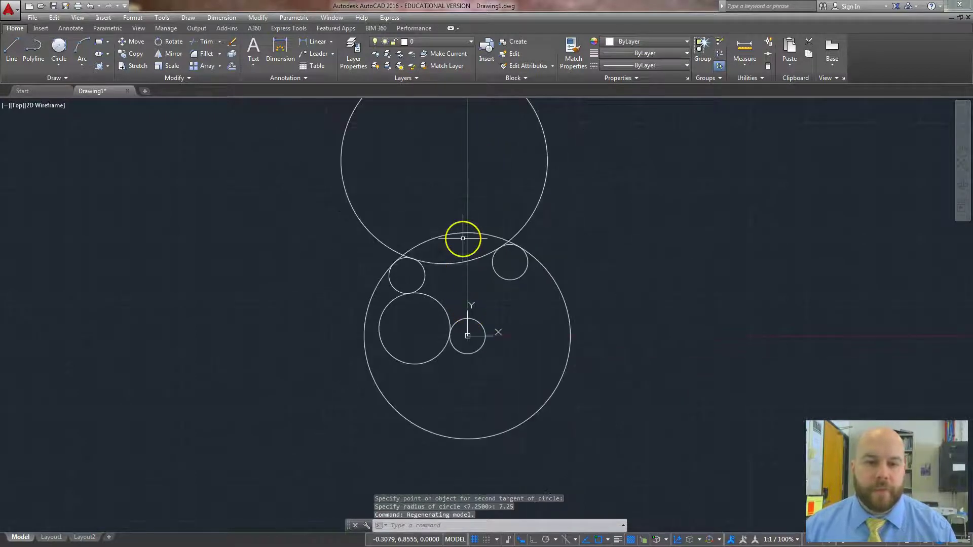
pyautogui.hotkey('ctrl', 'z')
pyautogui.hotkey('ctrl', 'z')
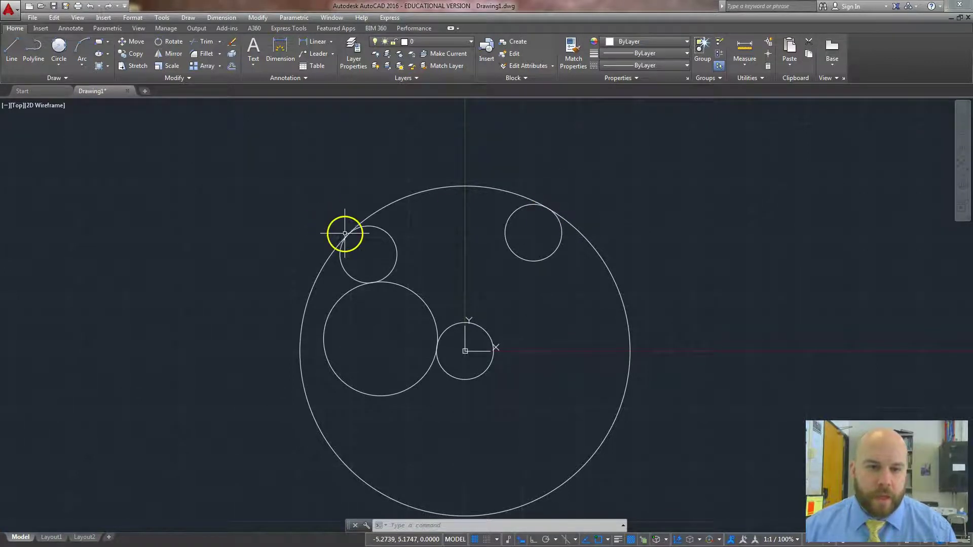
pyautogui.click(679, 224)
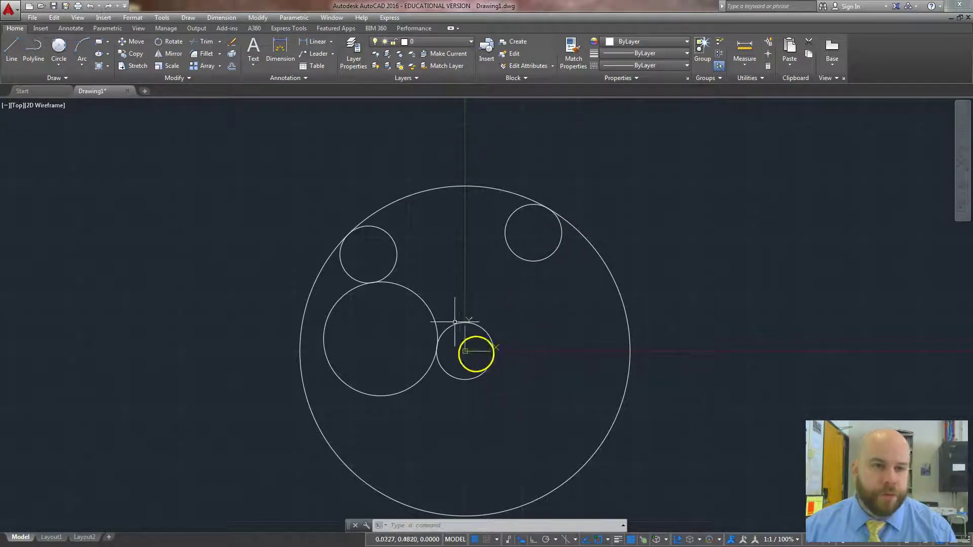
# Toggle the menu bar off and back on from the Quick Access Toolbar dropdown
pyautogui.click(124, 7)
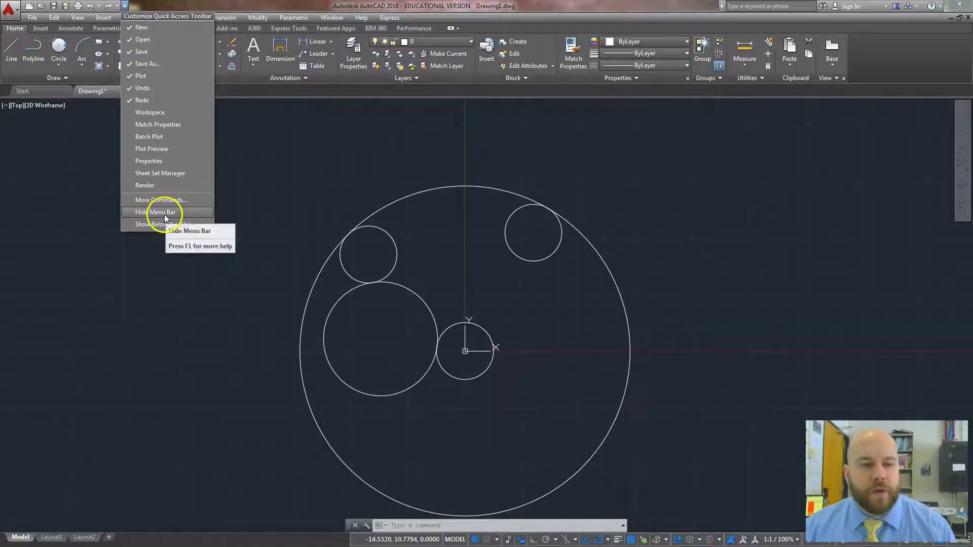
pyautogui.click(126, 6)
pyautogui.click(125, 6)
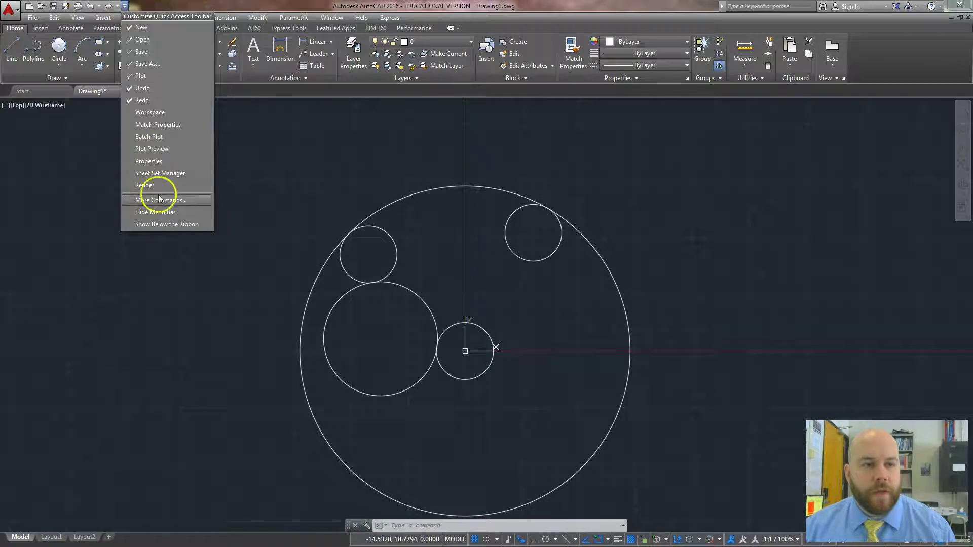
pyautogui.click(169, 213)
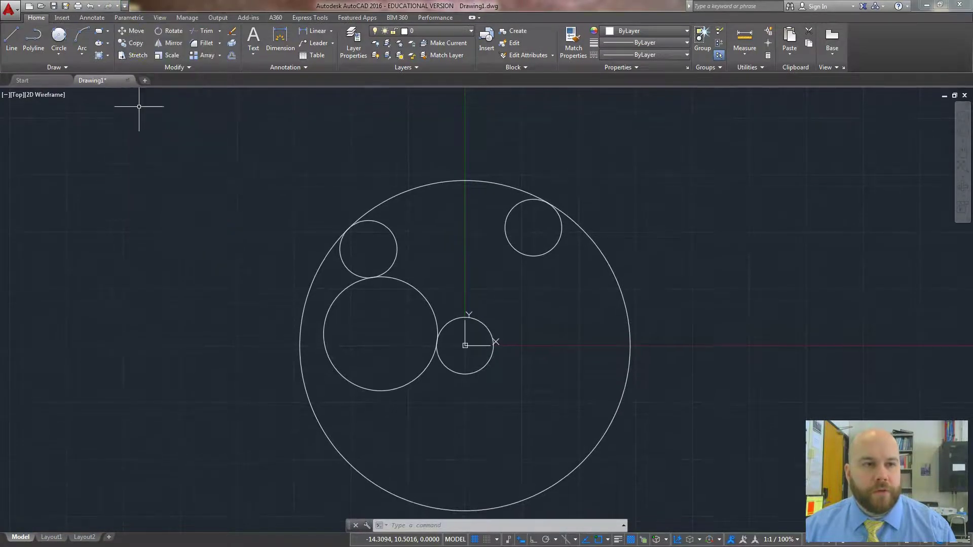
pyautogui.click(127, 6)
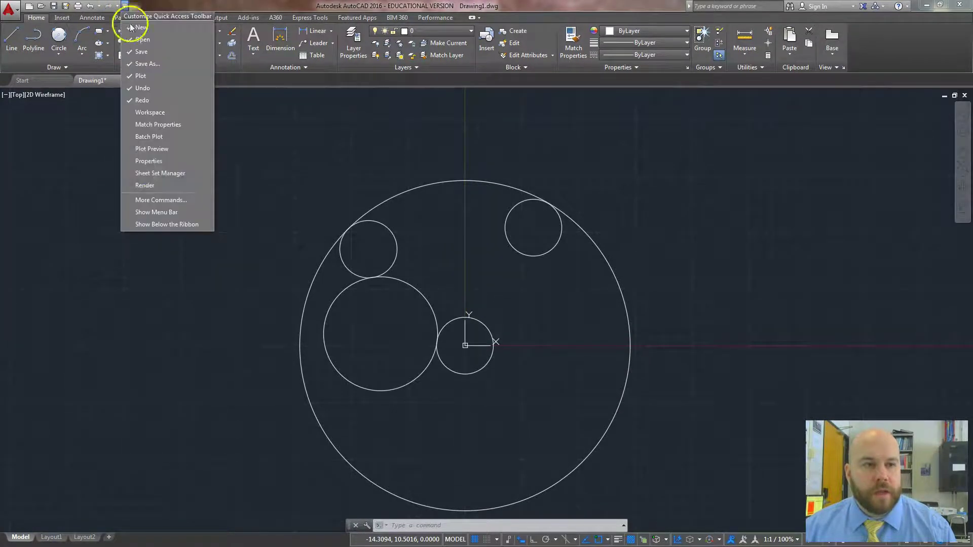
pyautogui.click(152, 212)
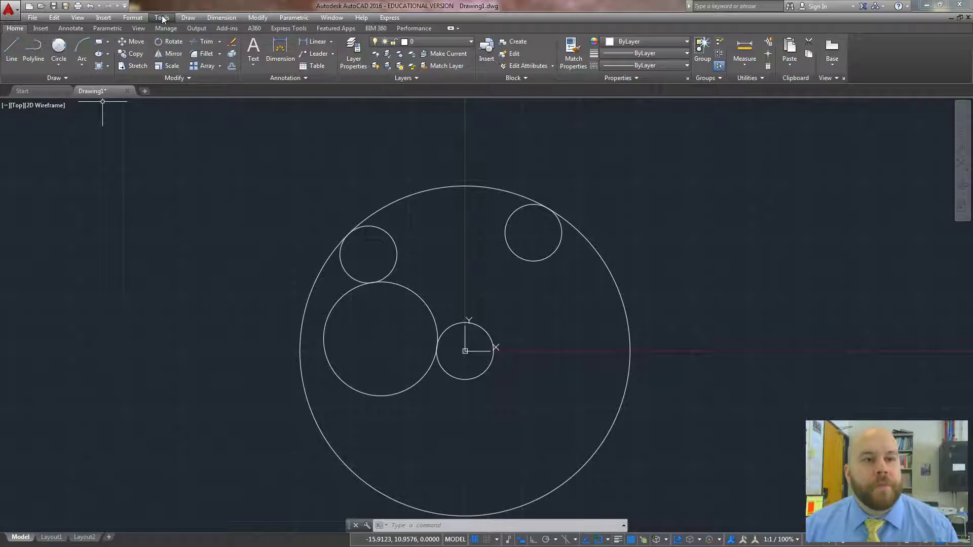
# Open the Object Snap toolbar from Tools > Toolbars > AutoCAD and dock it
pyautogui.click(162, 19)
pyautogui.moveTo(185, 53)
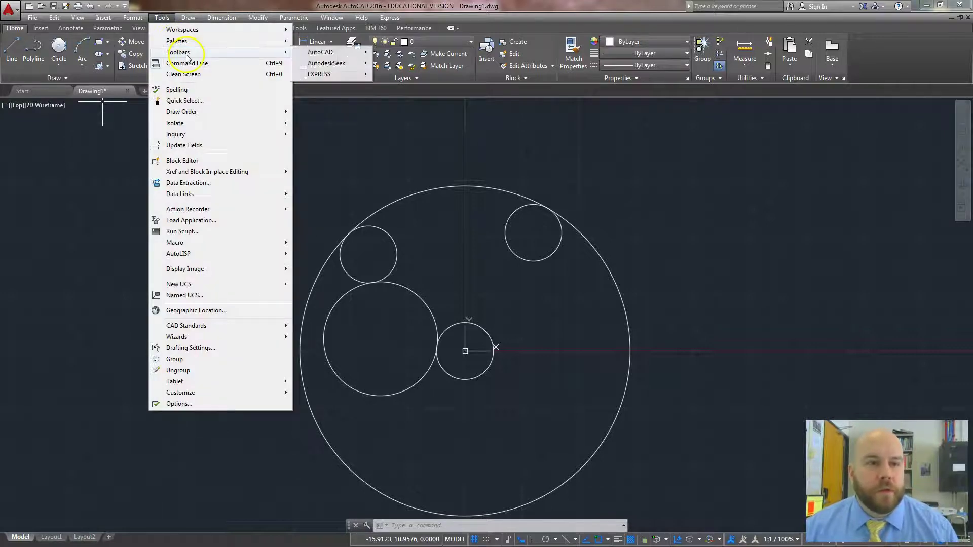
pyautogui.moveTo(326, 55)
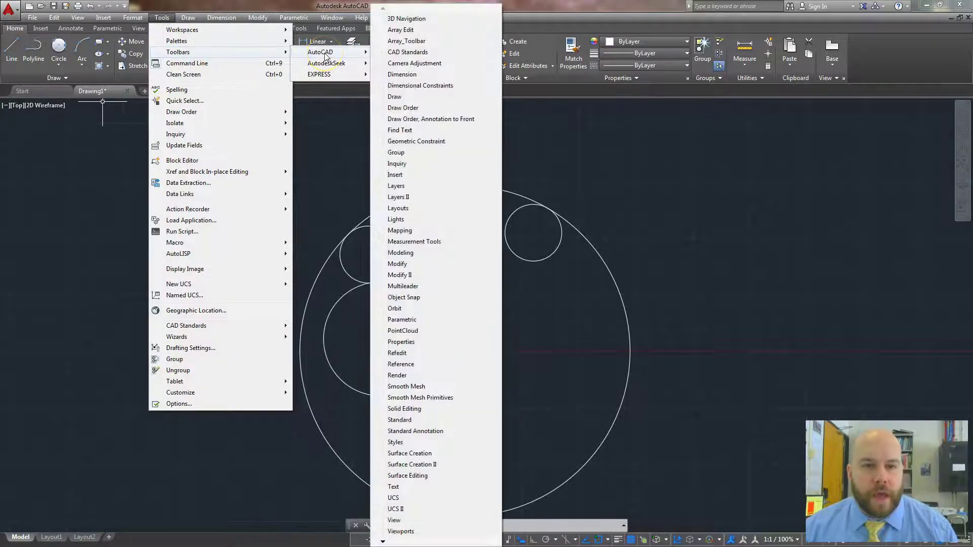
pyautogui.click(443, 303)
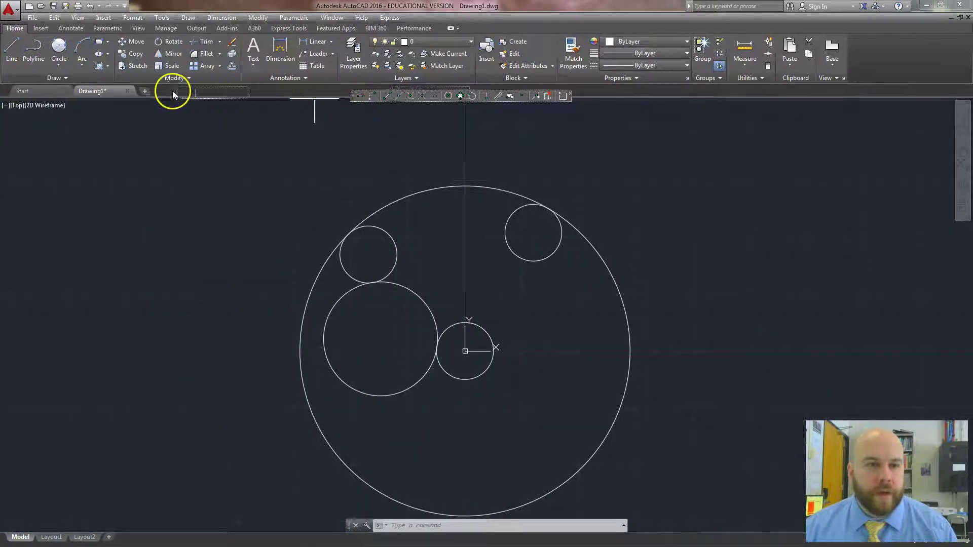
pyautogui.moveTo(172, 93); pyautogui.dragTo(217, 105)
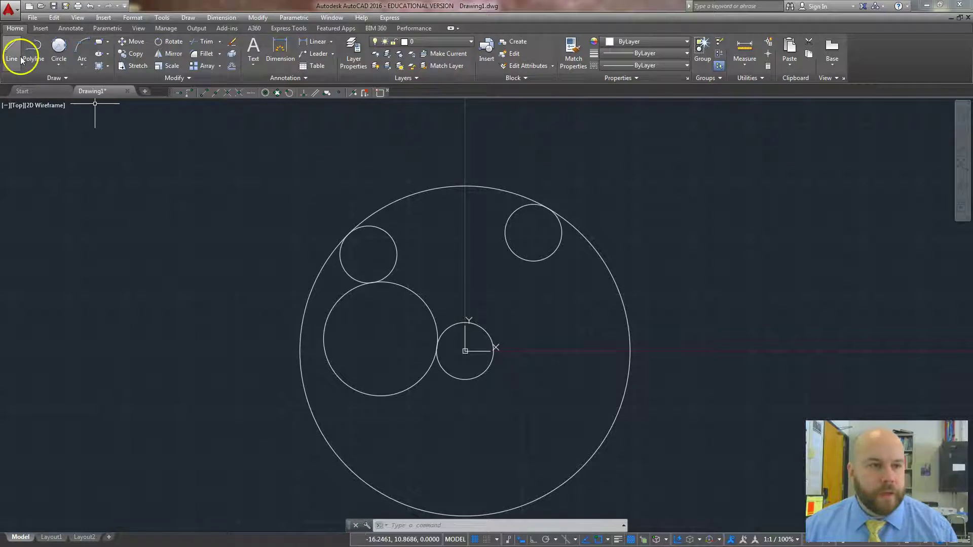
# Draw a line snapped tangent to the upper-right hole circle and the small central circle
pyautogui.press('l')
pyautogui.press('Return')
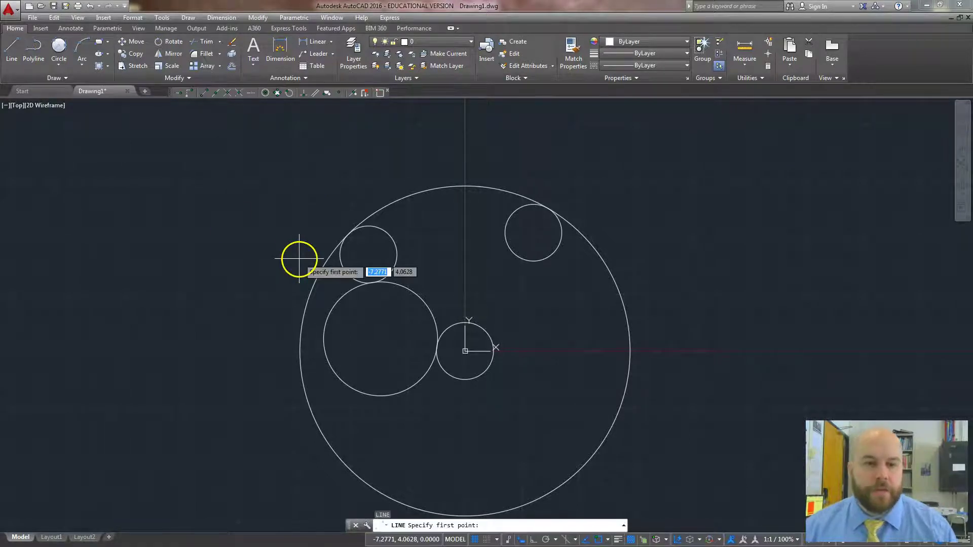
pyautogui.click(288, 94)
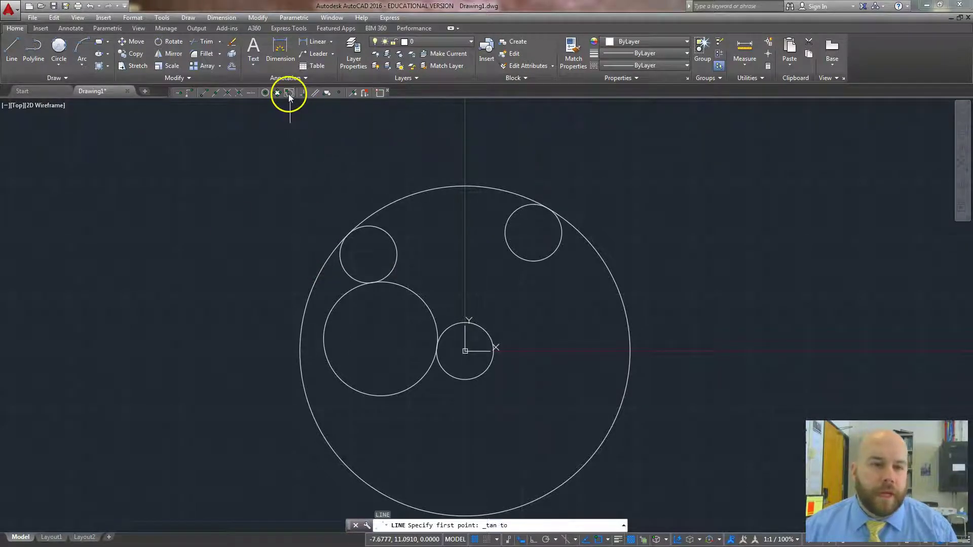
pyautogui.click(557, 245)
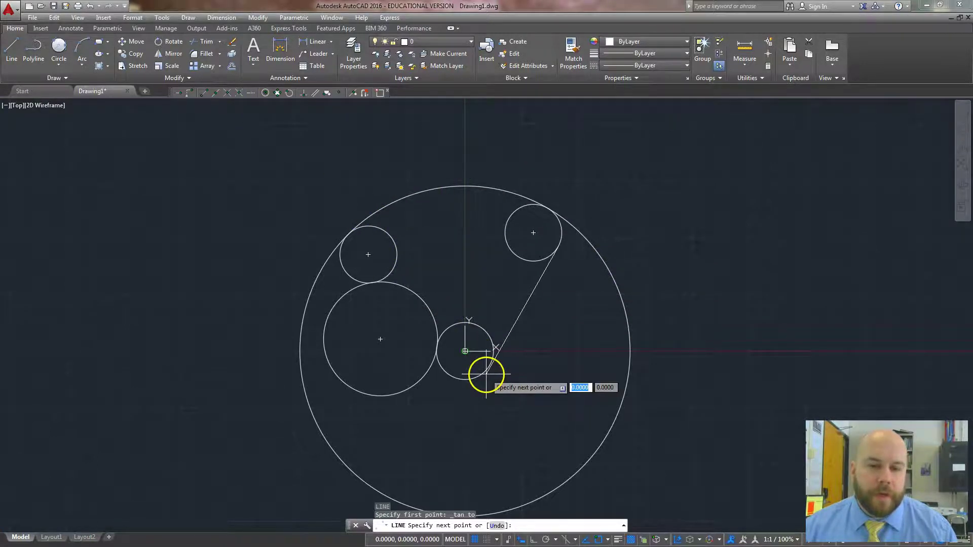
pyautogui.click(288, 93)
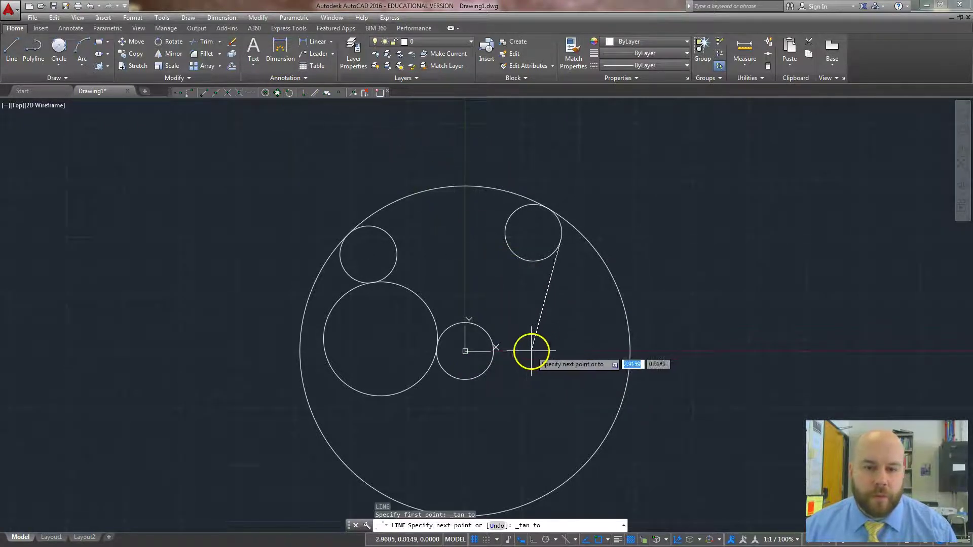
pyautogui.click(488, 368)
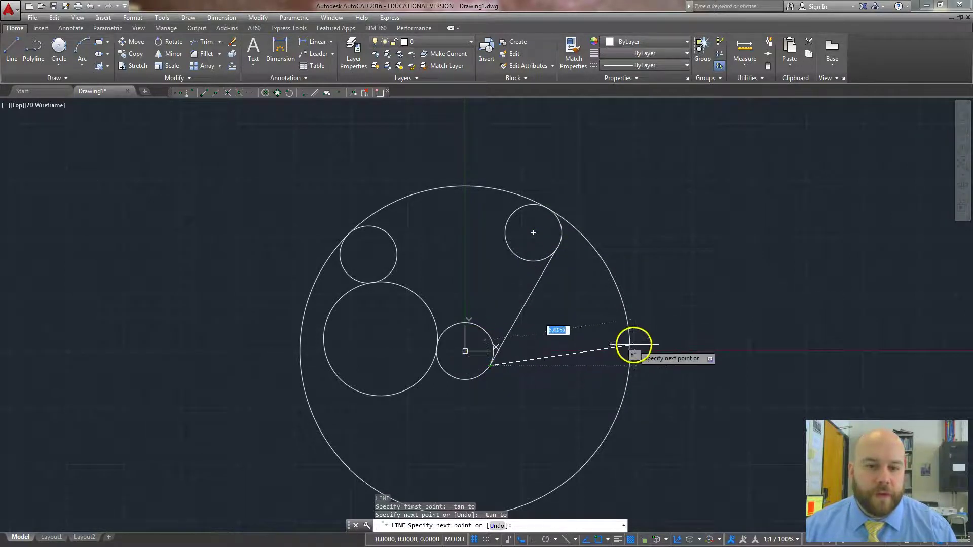
pyautogui.press('Escape')
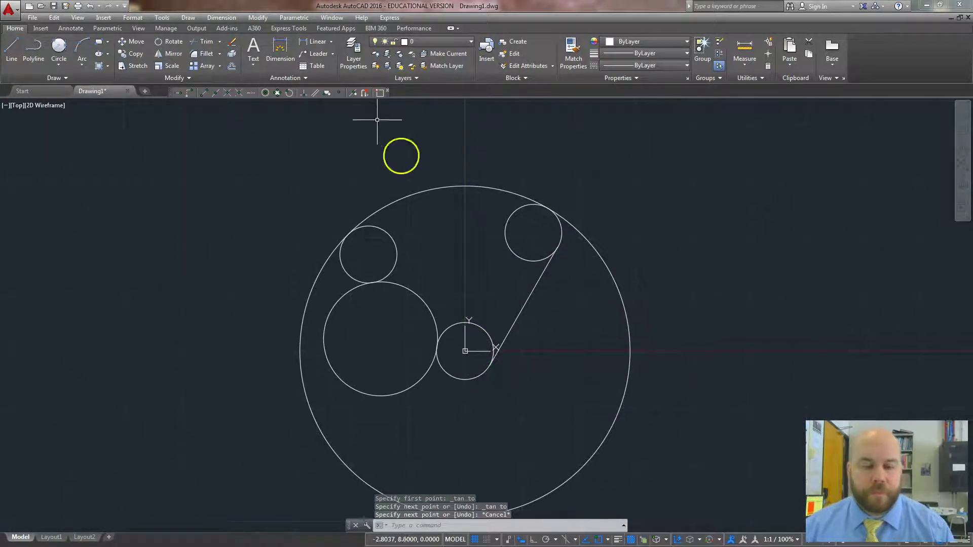
# Trim the large inner circle's lower-left arc and the outer circle's unused part, using all six objects as cutting edges
pyautogui.write('t')
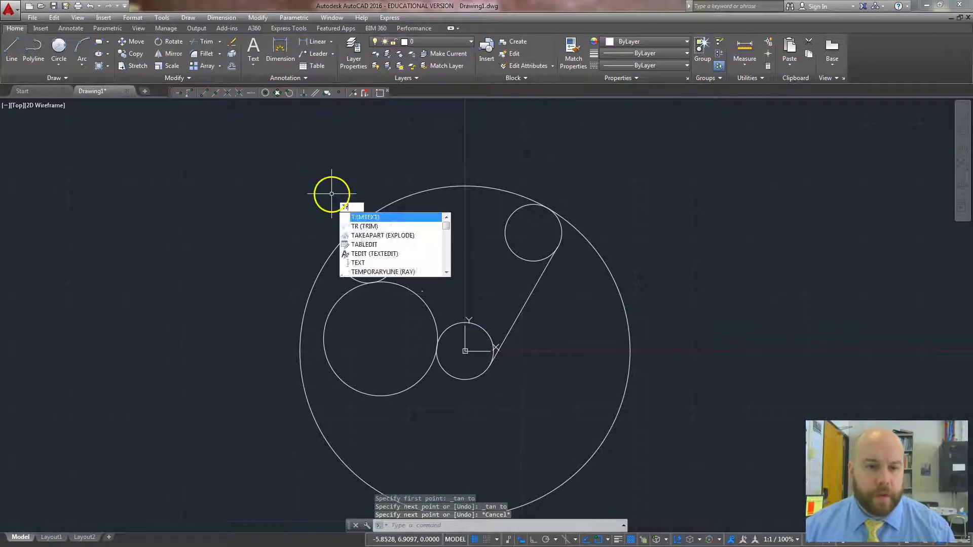
pyautogui.write('r')
pyautogui.press('Return')
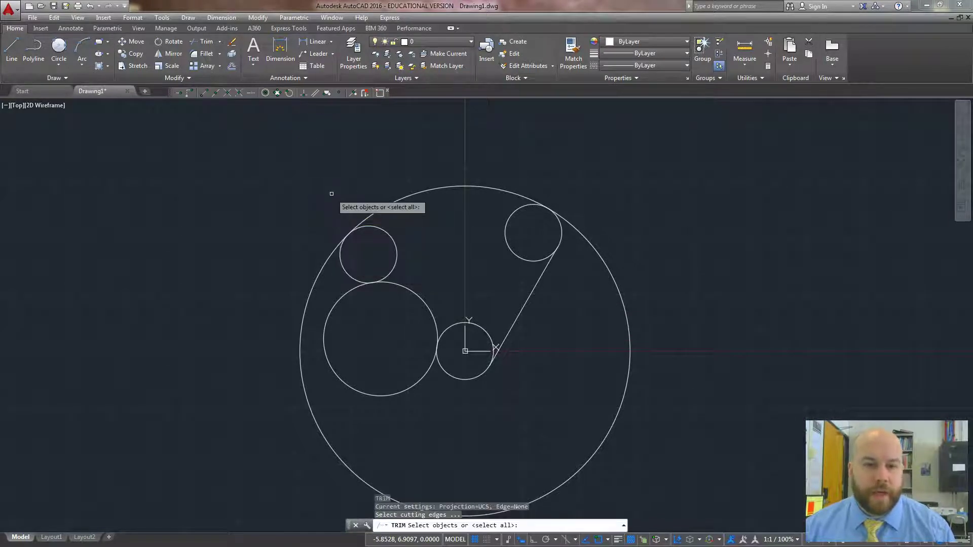
pyautogui.click(703, 410)
pyautogui.click(292, 203)
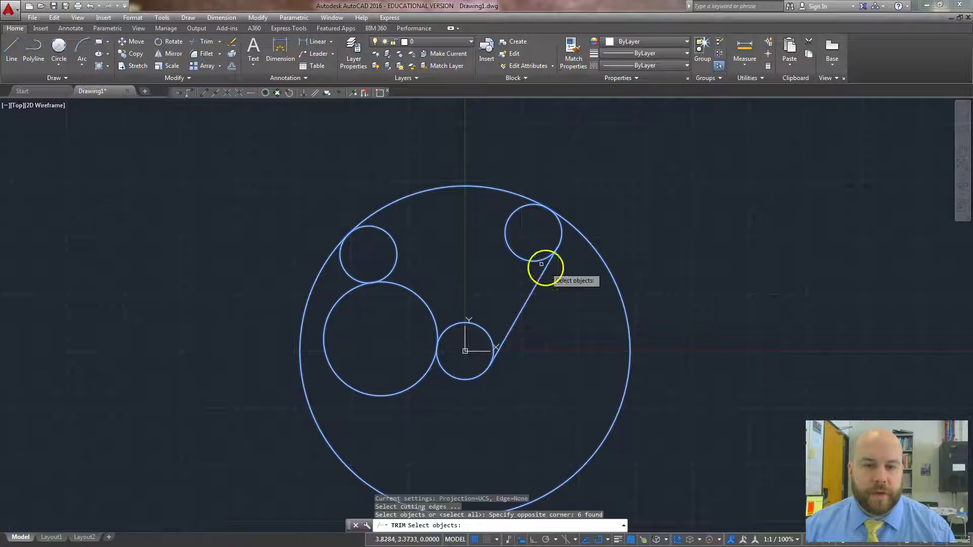
pyautogui.press('Return')
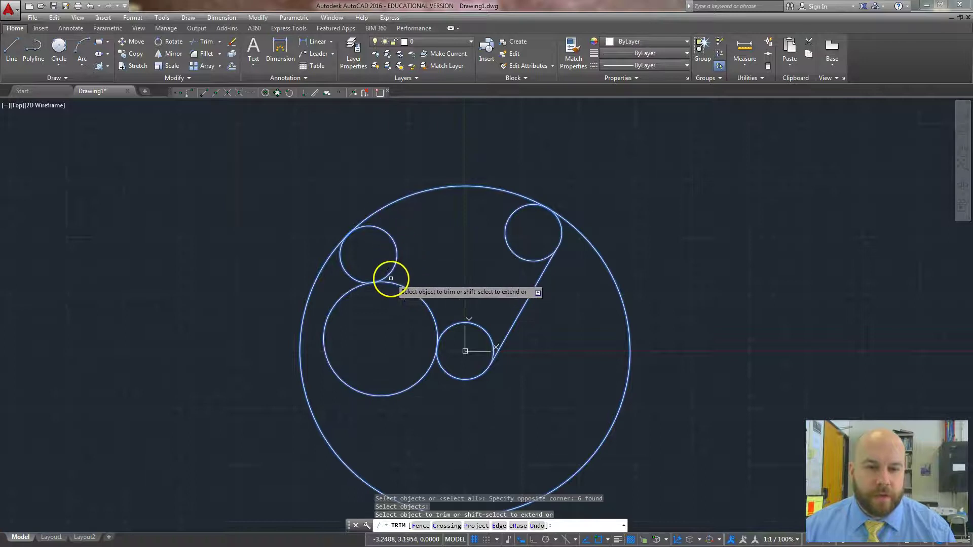
pyautogui.click(340, 378)
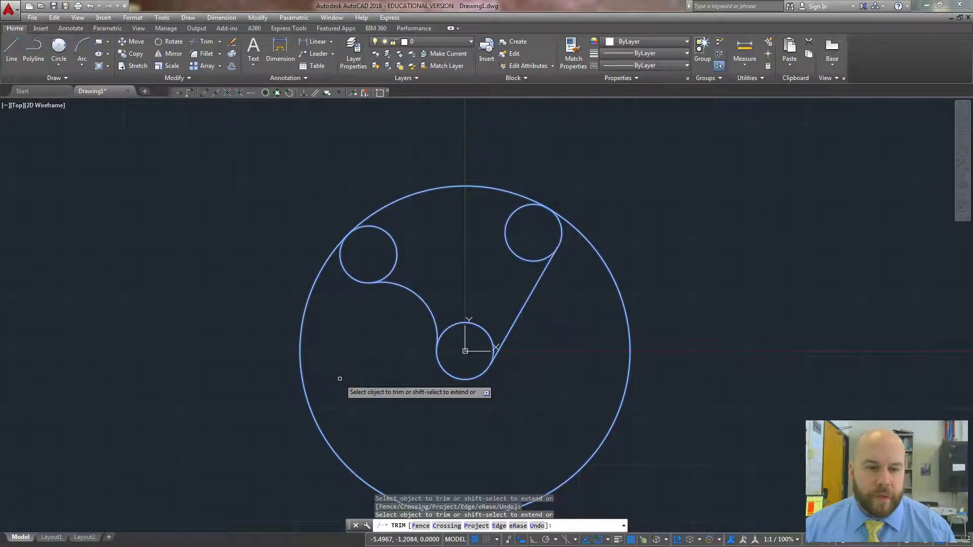
pyautogui.click(301, 368)
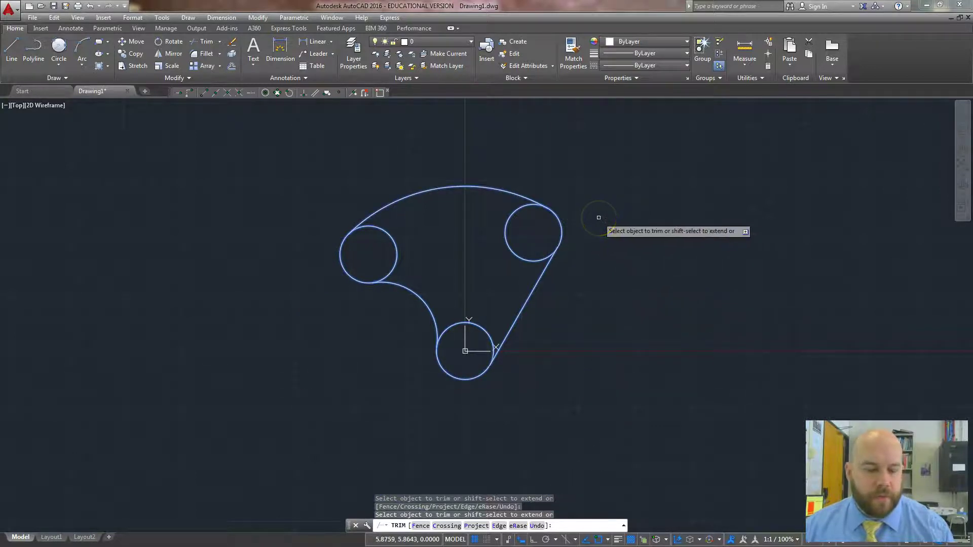
pyautogui.press('Escape')
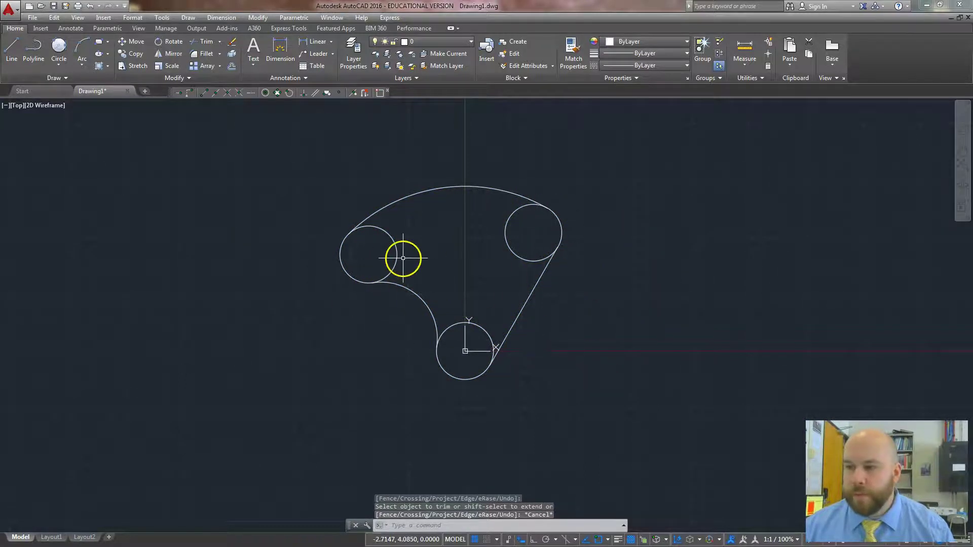
pyautogui.hotkey('alt', 'Tab')
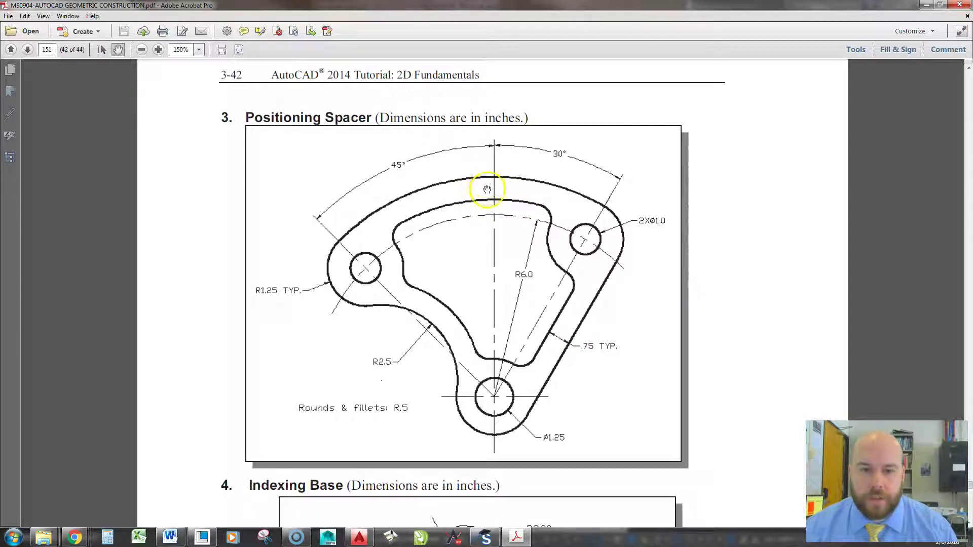
pyautogui.click(440, 320)
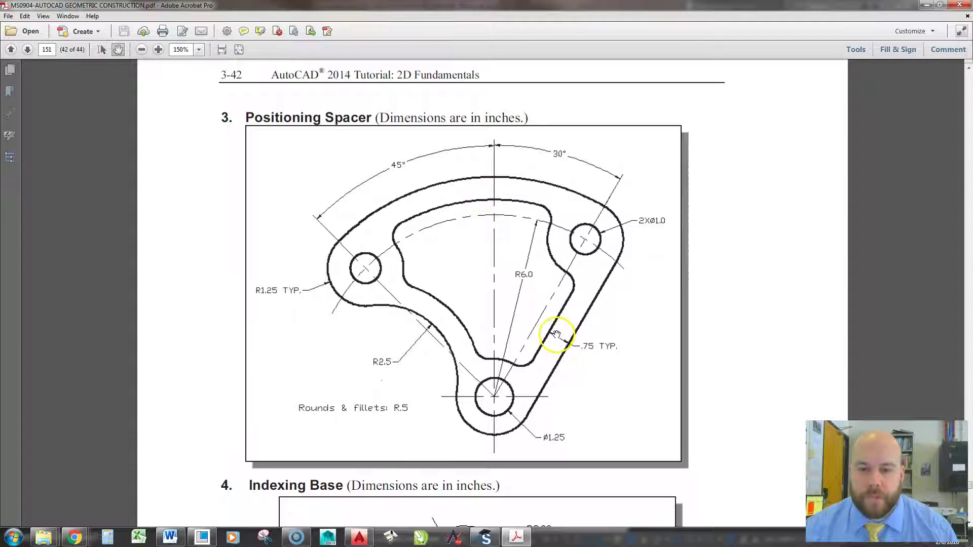
pyautogui.press('super+Down')
pyautogui.press('super+Down')
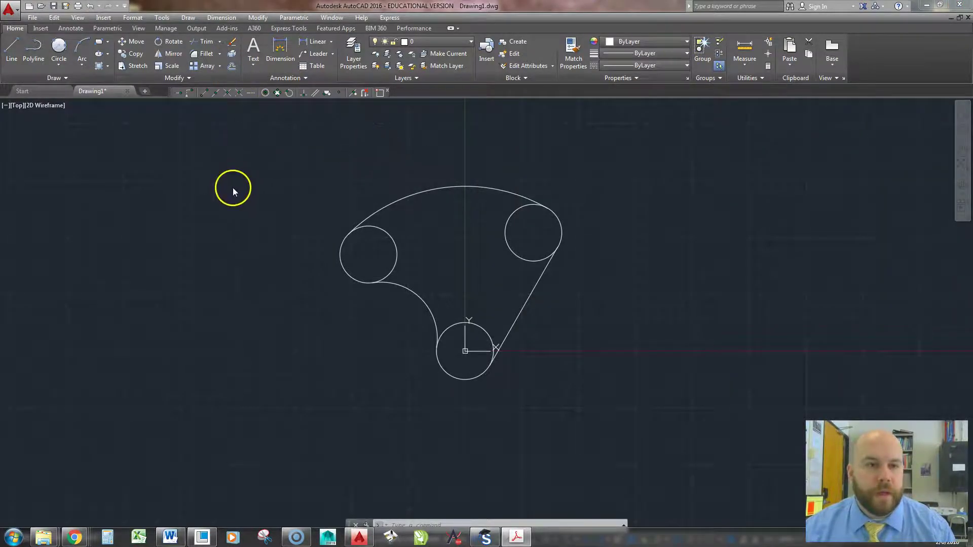
# Offset the top arc, lower-left arc and right slanted line 0.75 inward
pyautogui.click(298, 193)
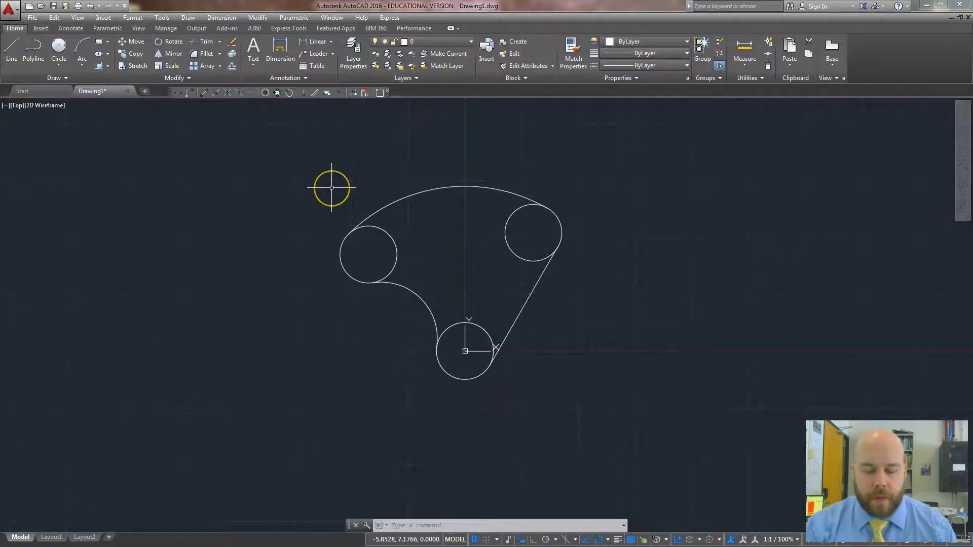
pyautogui.write('o')
pyautogui.press('Return')
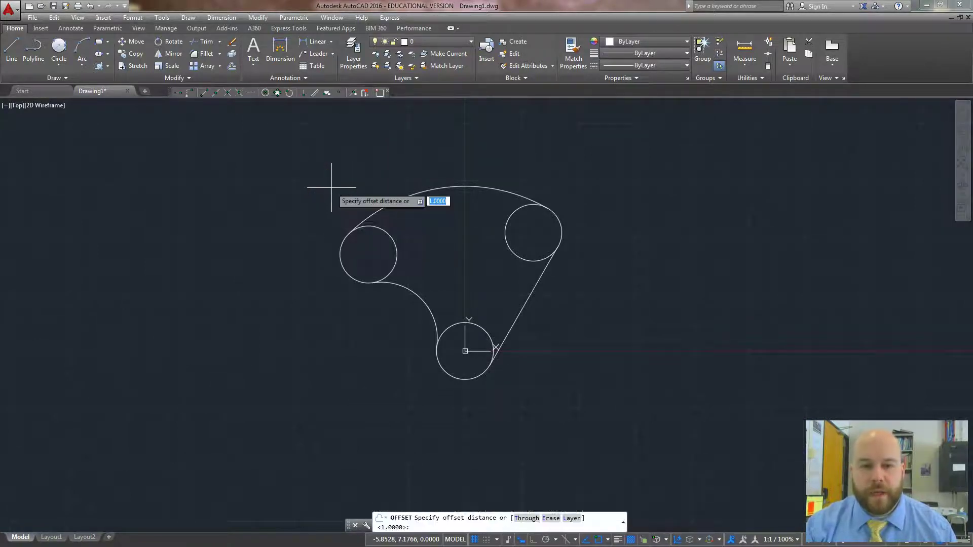
pyautogui.write('.75')
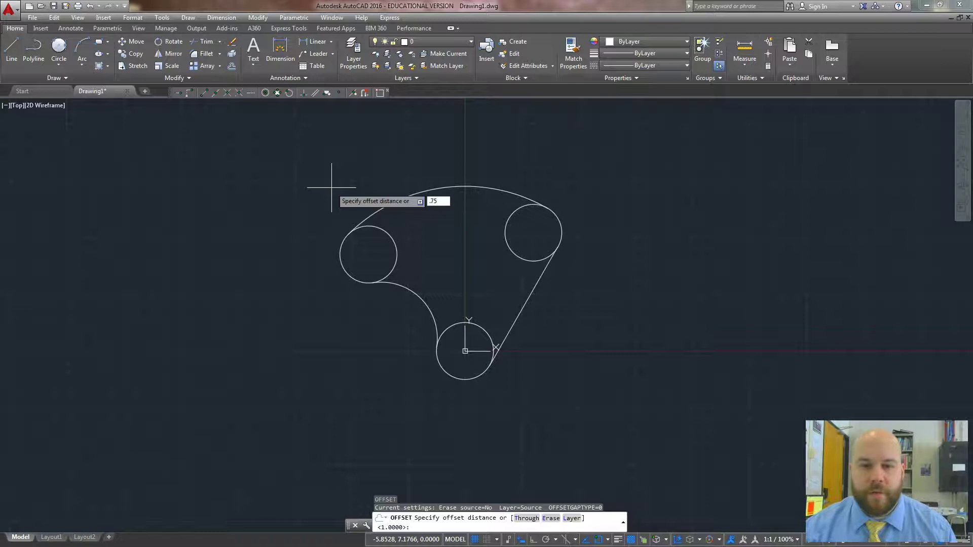
pyautogui.press('Return')
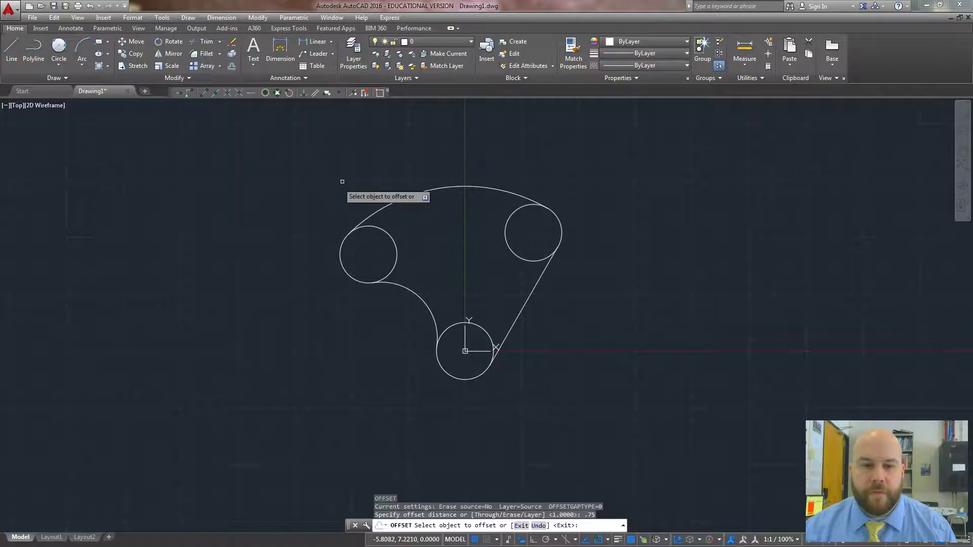
pyautogui.click(451, 187)
pyautogui.click(456, 239)
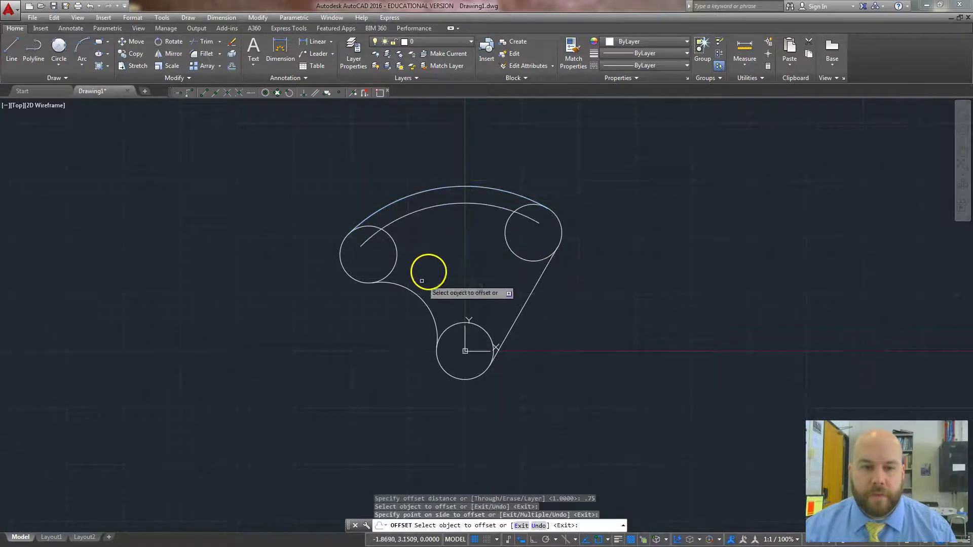
pyautogui.click(417, 298)
pyautogui.click(448, 255)
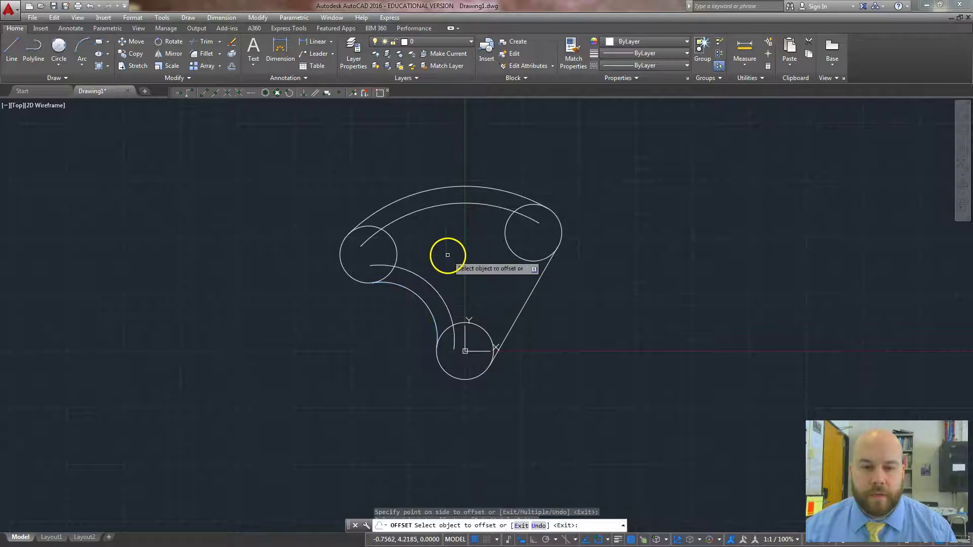
pyautogui.click(530, 301)
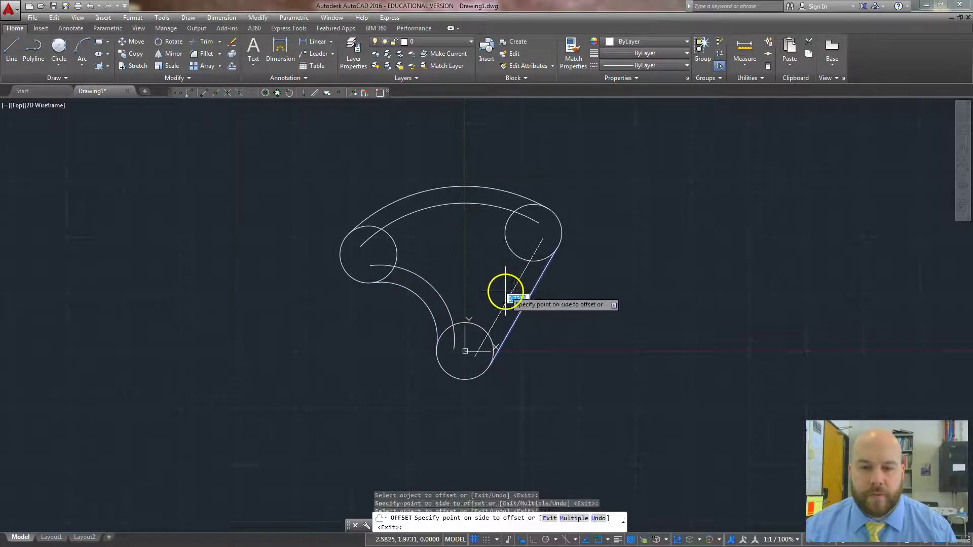
pyautogui.click(466, 261)
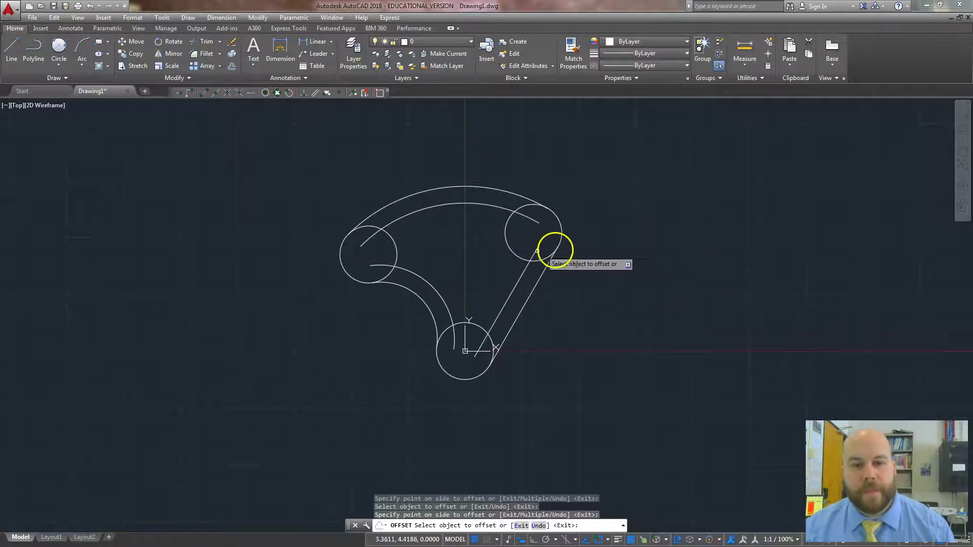
pyautogui.press('Escape')
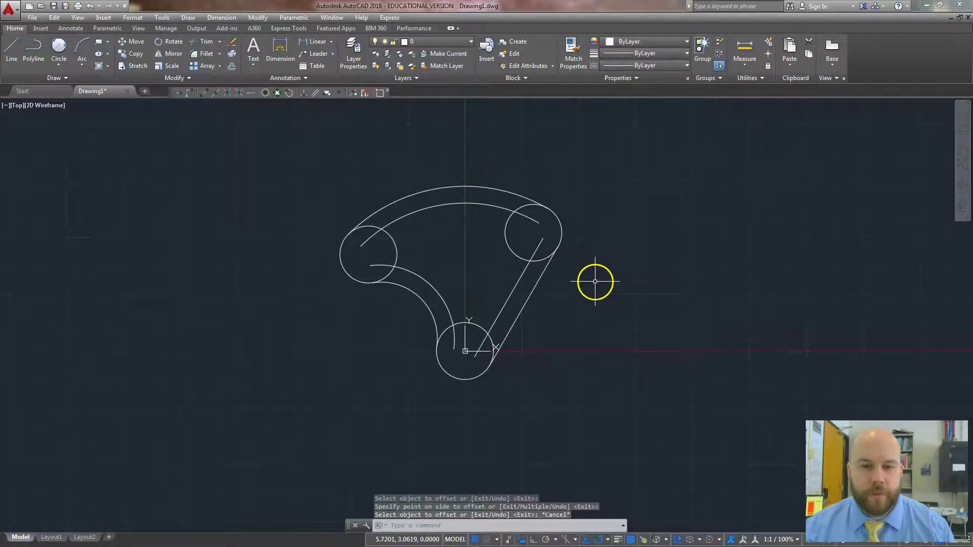
# Trim the excess inner-arc and circle pieces around the left hole
pyautogui.write('r')
pyautogui.press('Return')
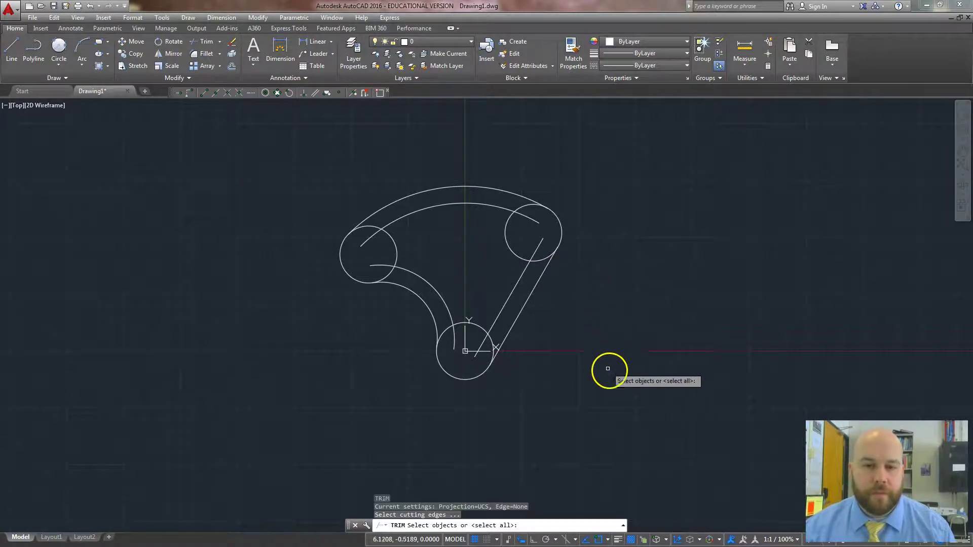
pyautogui.click(631, 395)
pyautogui.click(248, 183)
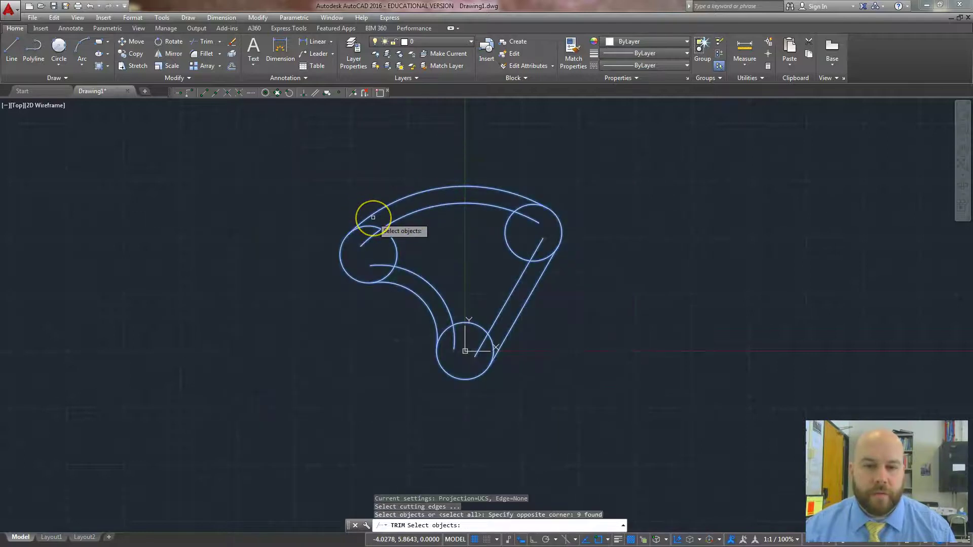
pyautogui.press('Return')
pyautogui.click(369, 236)
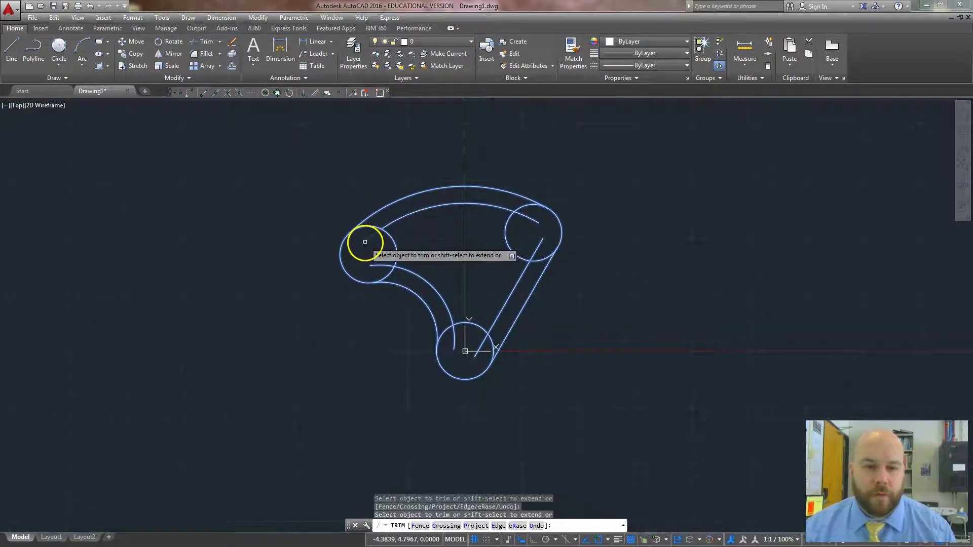
pyautogui.click(376, 264)
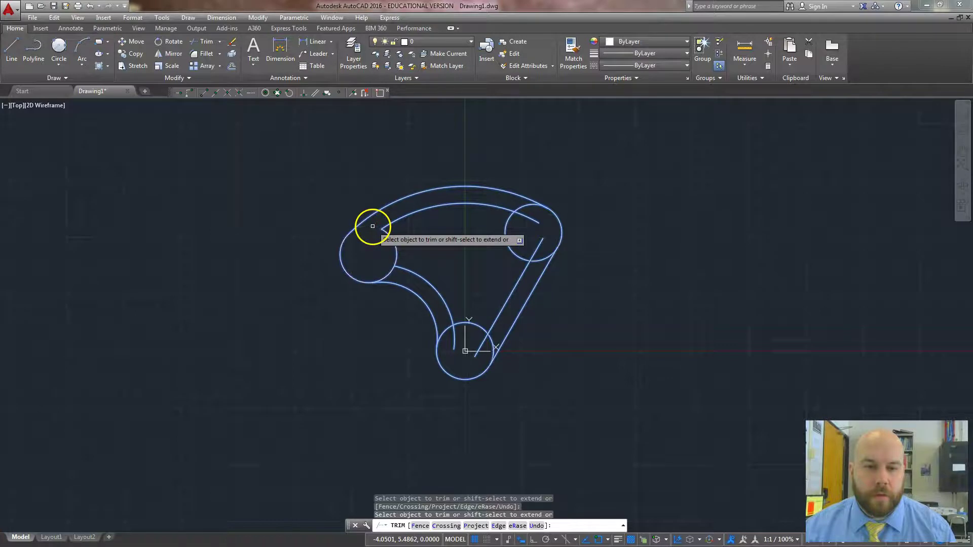
pyautogui.click(373, 226)
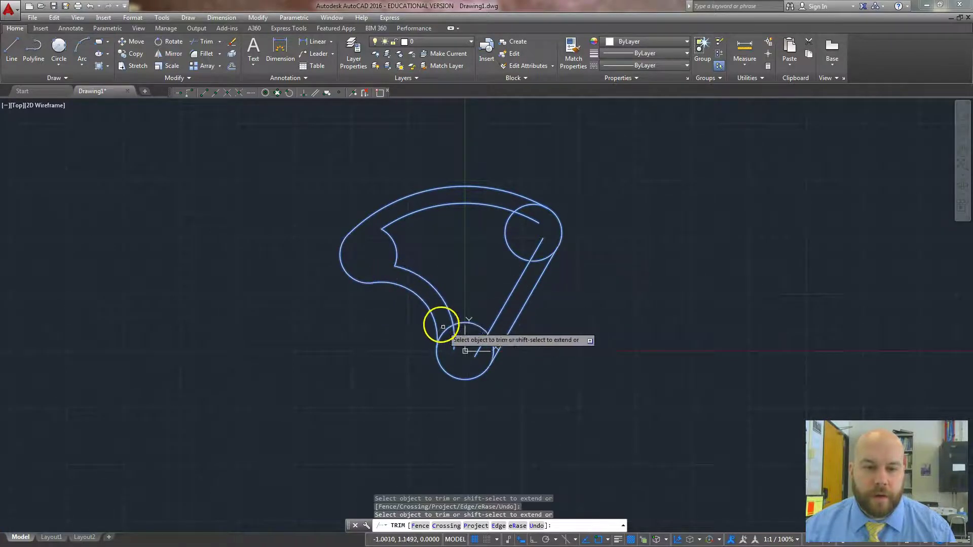
# Trim the leftover arcs and slanted-line ends at the bottom and upper-right circles
pyautogui.click(453, 341)
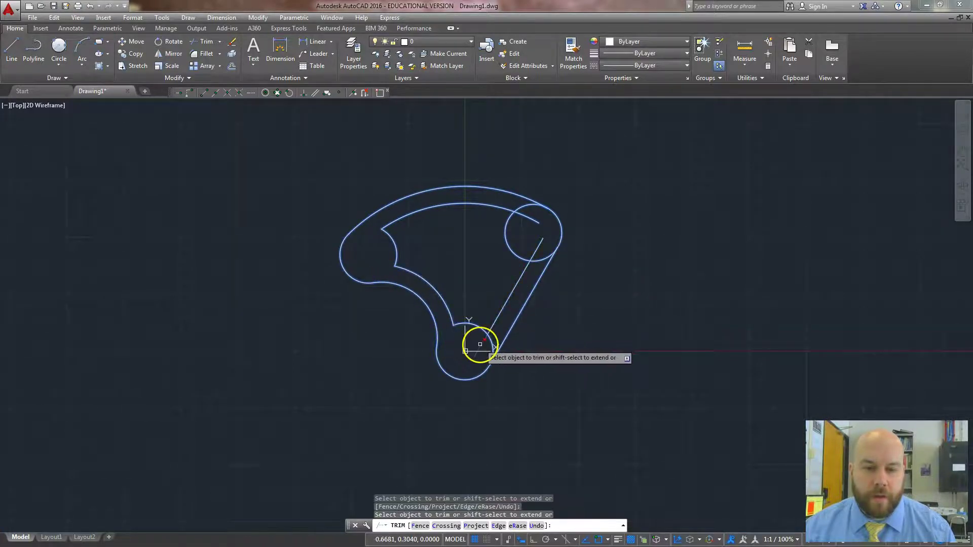
pyautogui.click(480, 344)
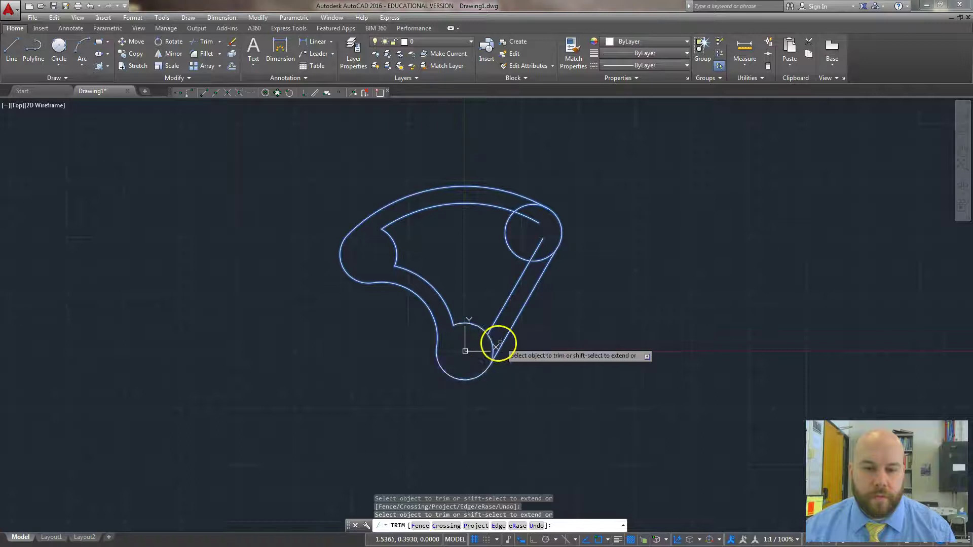
pyautogui.click(538, 262)
pyautogui.click(534, 246)
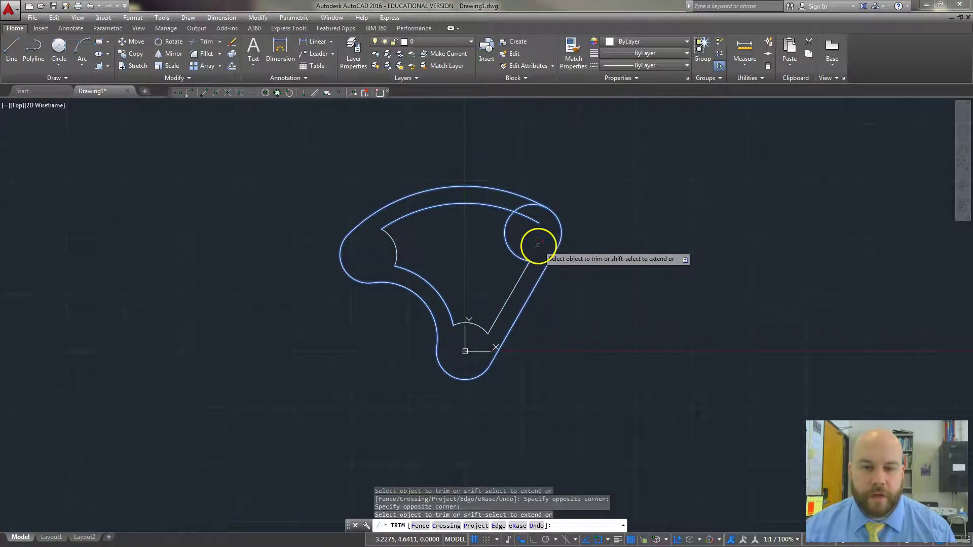
pyautogui.click(536, 224)
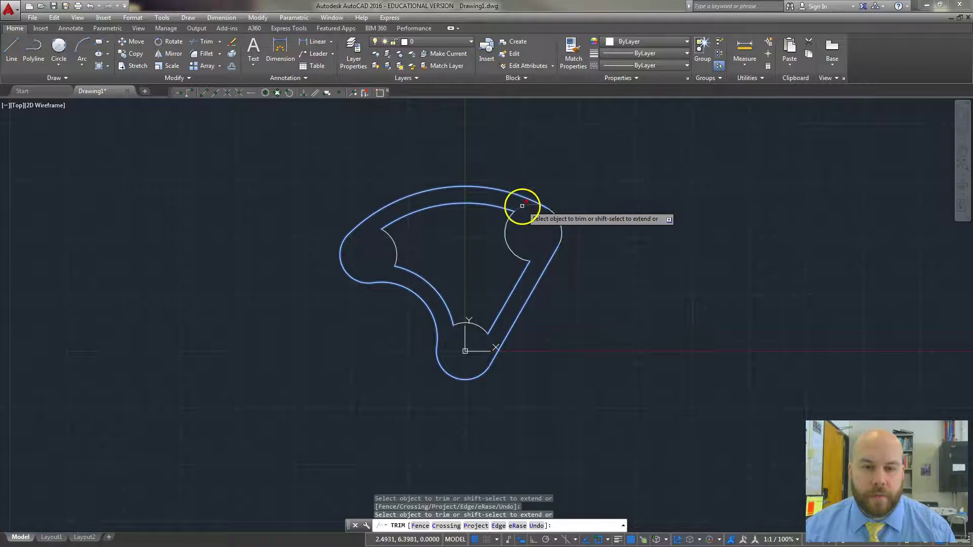
pyautogui.click(524, 207)
pyautogui.press('Return')
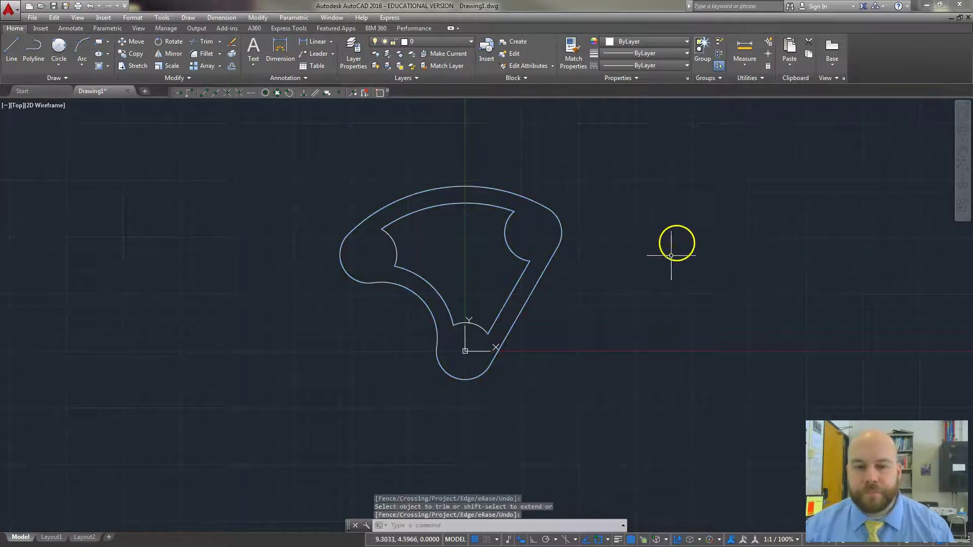
pyautogui.click(516, 537)
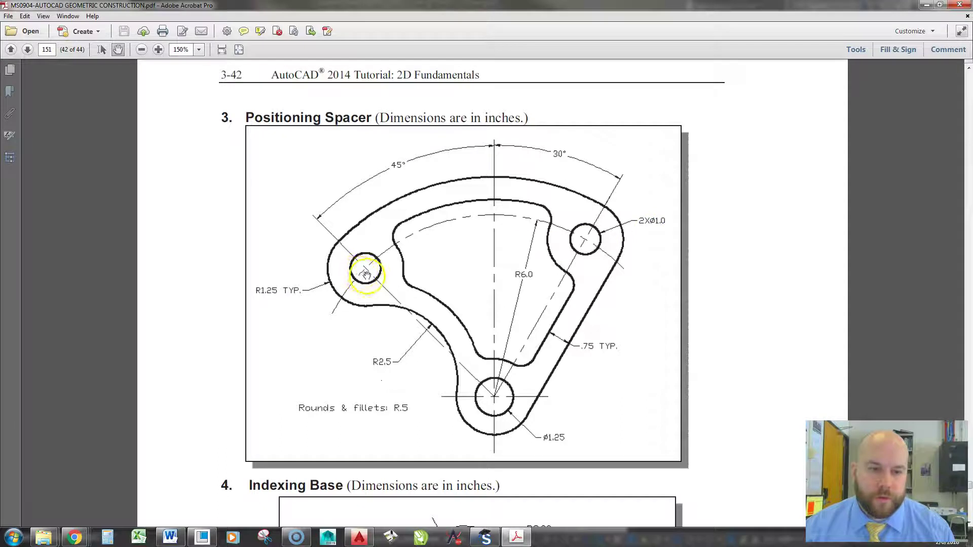
pyautogui.hotkey('alt', 'Tab')
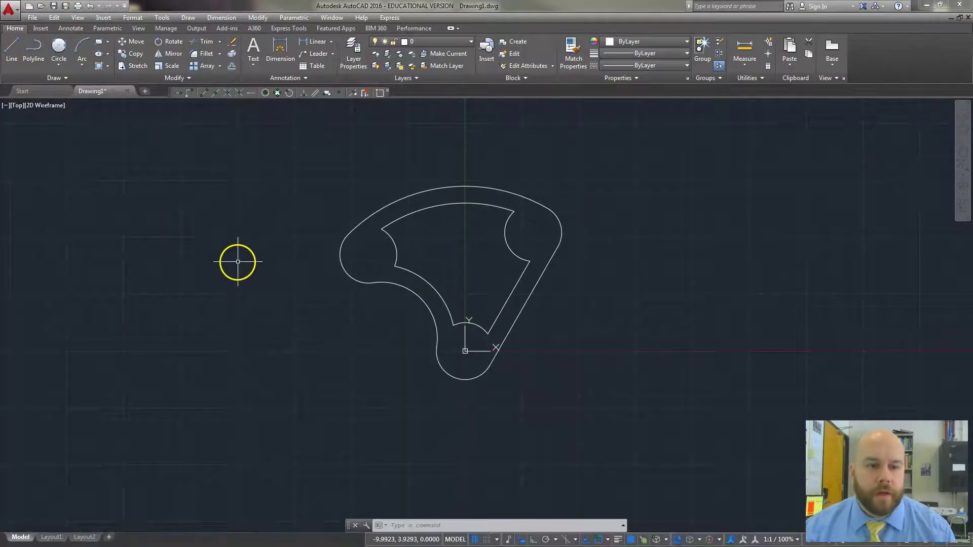
# Draw R0.5 holes at the upper-right and left arc centres and an R0.625 hole at the bottom centre
pyautogui.write('c')
pyautogui.press('Return')
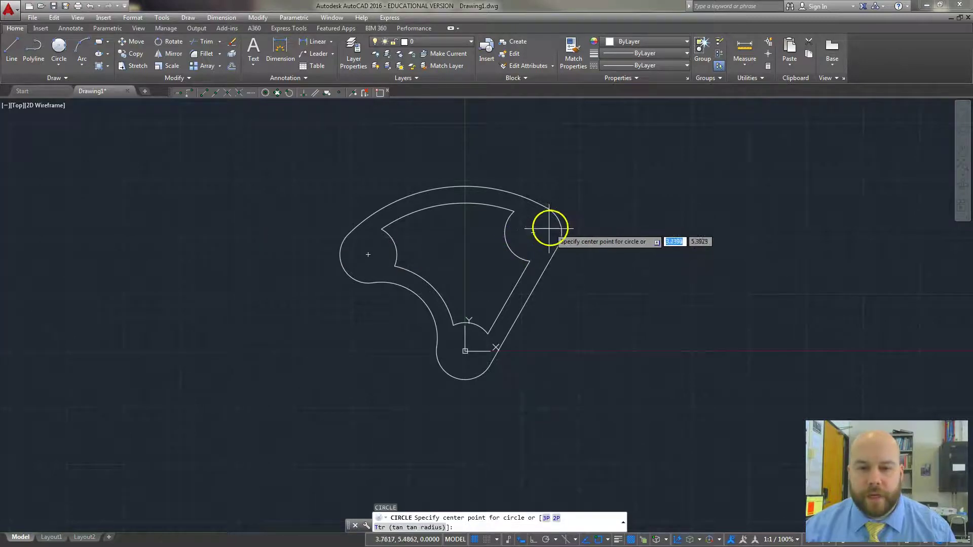
pyautogui.click(535, 233)
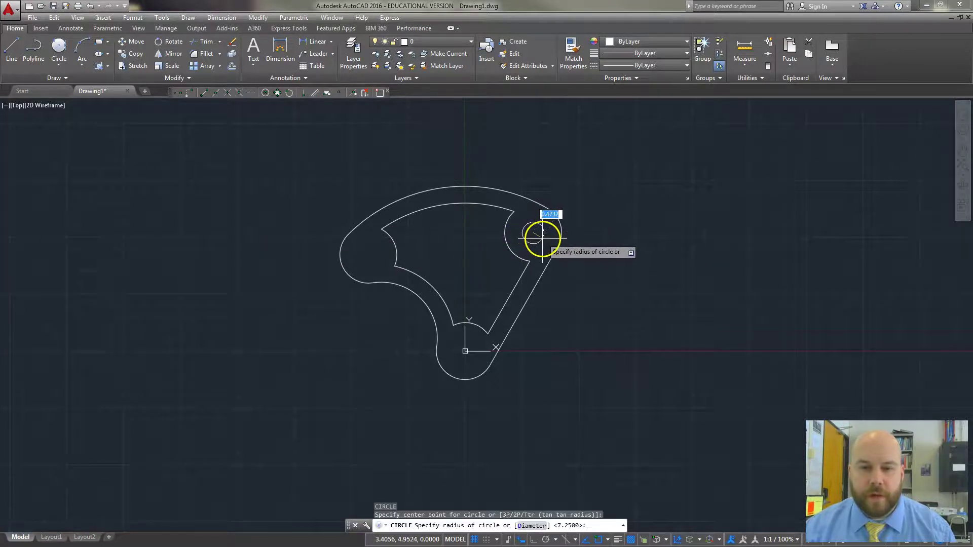
pyautogui.press('Return')
pyautogui.press('Return')
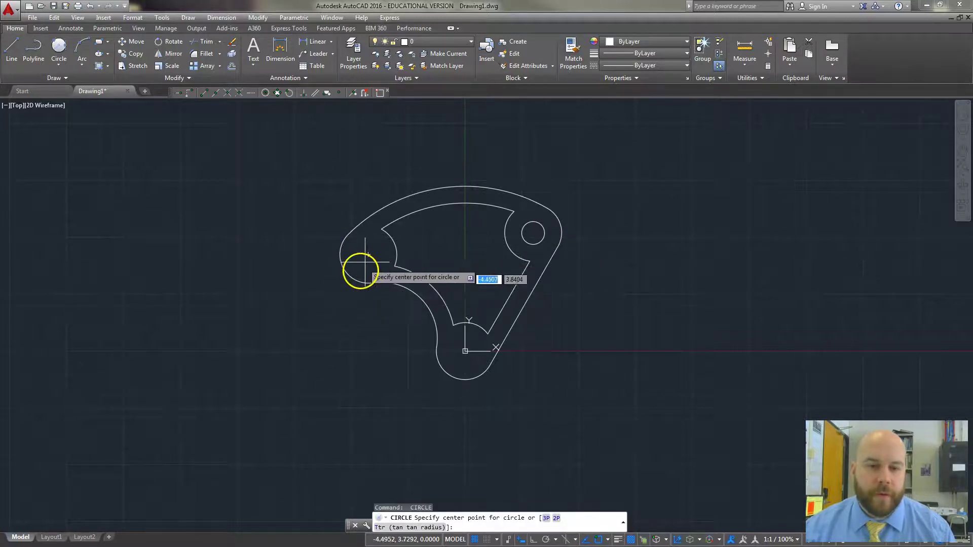
pyautogui.click(368, 255)
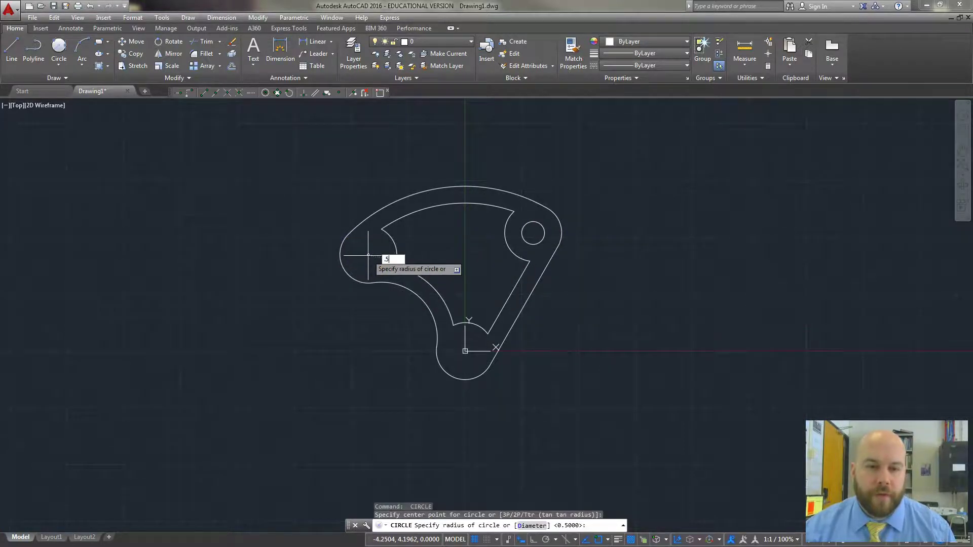
pyautogui.press('Return')
pyautogui.press('Return')
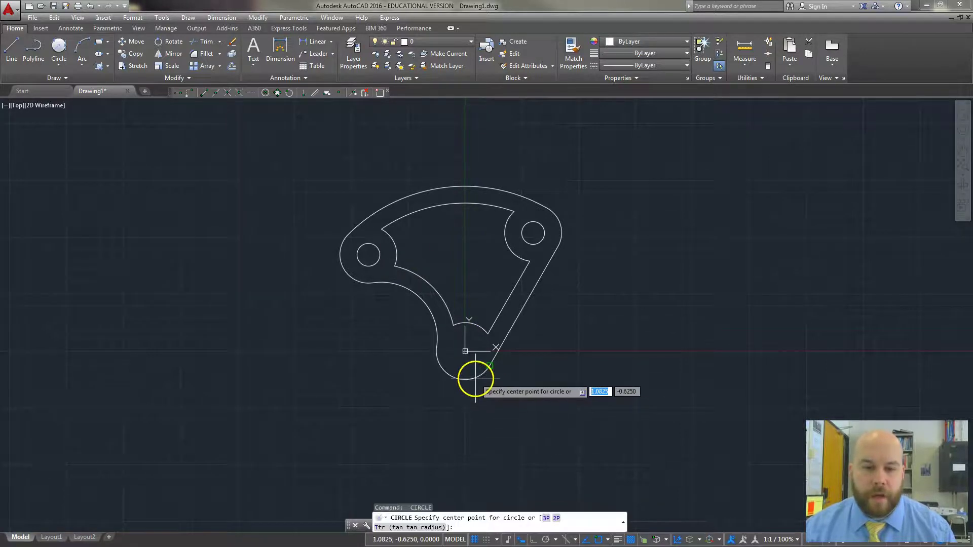
pyautogui.click(465, 351)
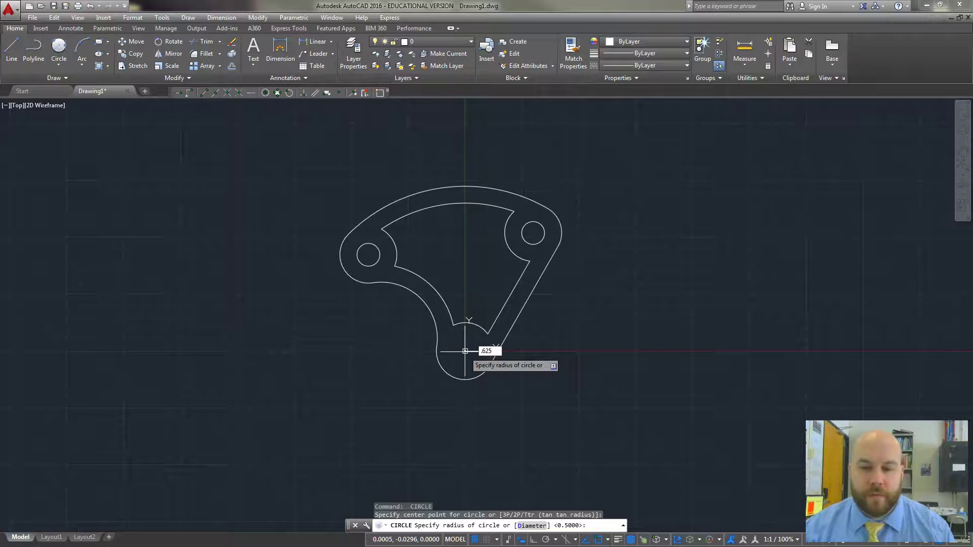
pyautogui.press('Return')
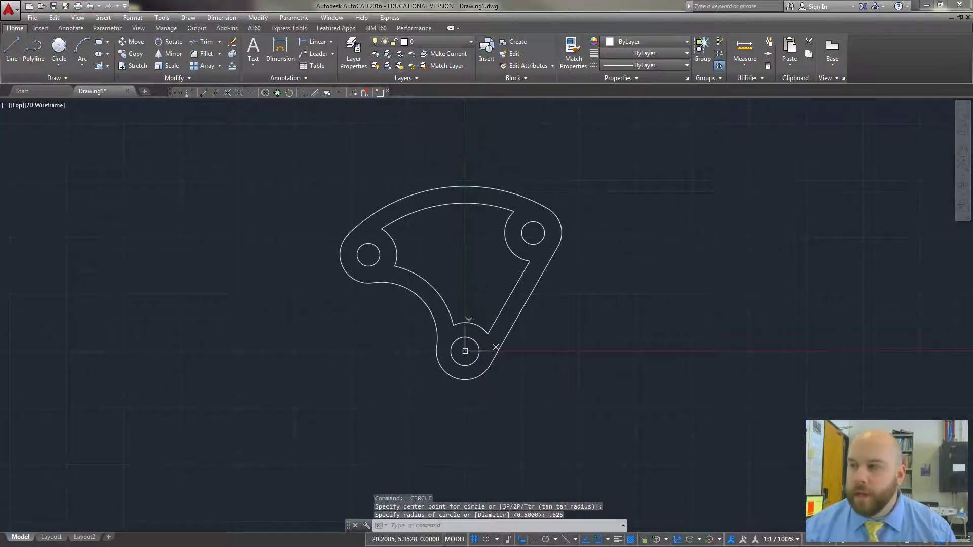
pyautogui.moveTo(886, 546)
pyautogui.click(516, 537)
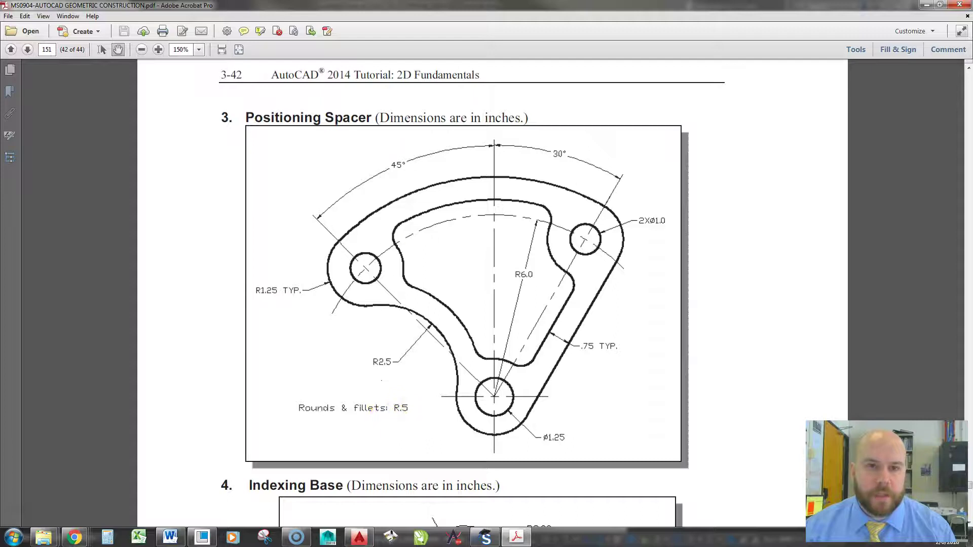
pyautogui.press('super+Down')
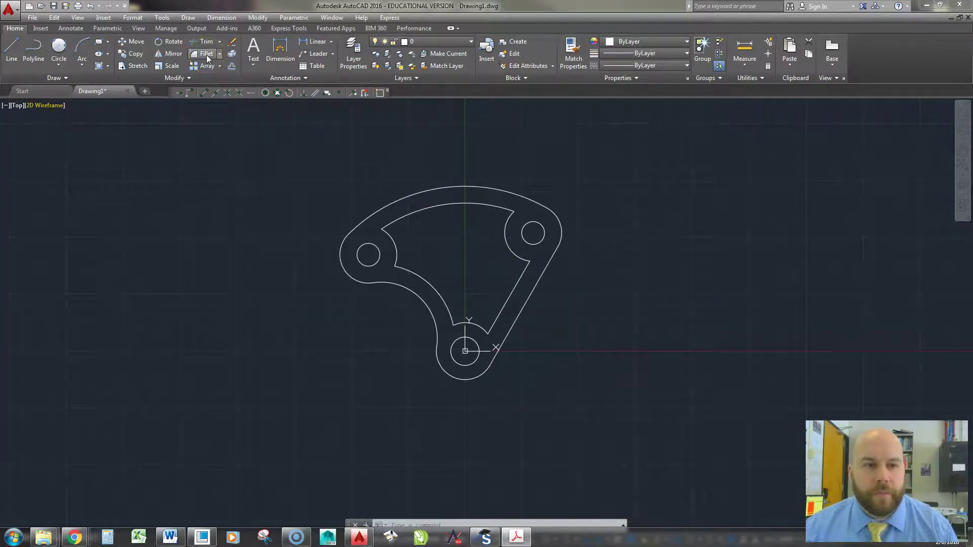
# Set the fillet radius to 0.5 and round the inner right line-to-arc corner
pyautogui.write('f')
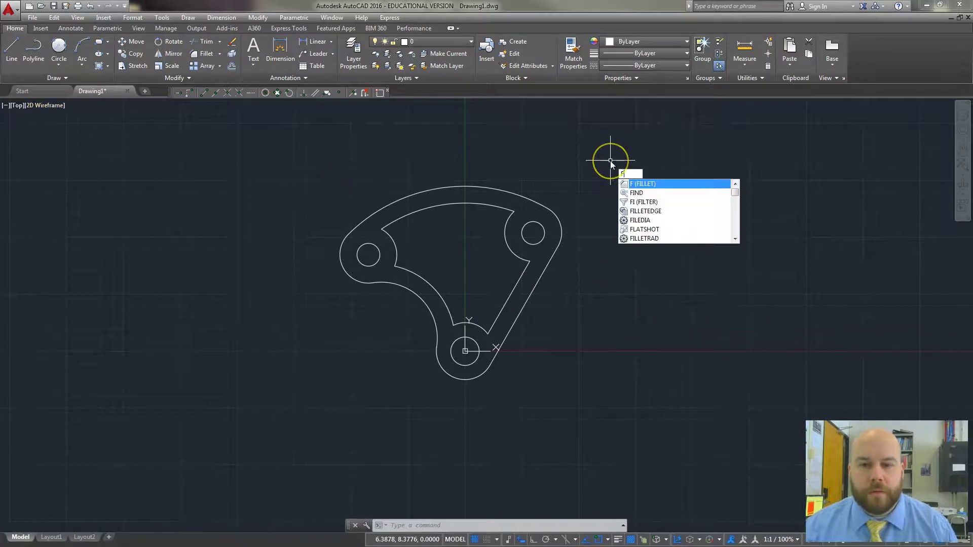
pyautogui.press('Return')
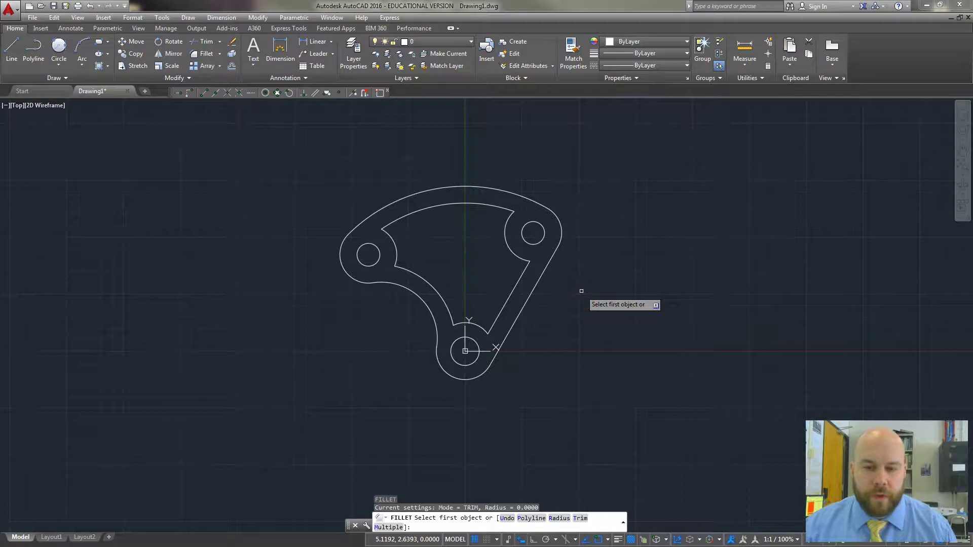
pyautogui.press('Return')
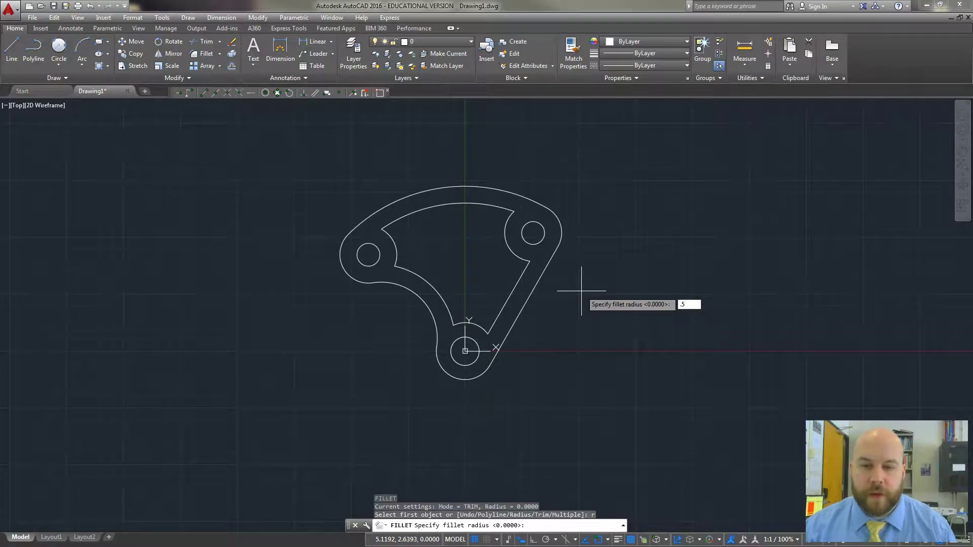
pyautogui.press('Return')
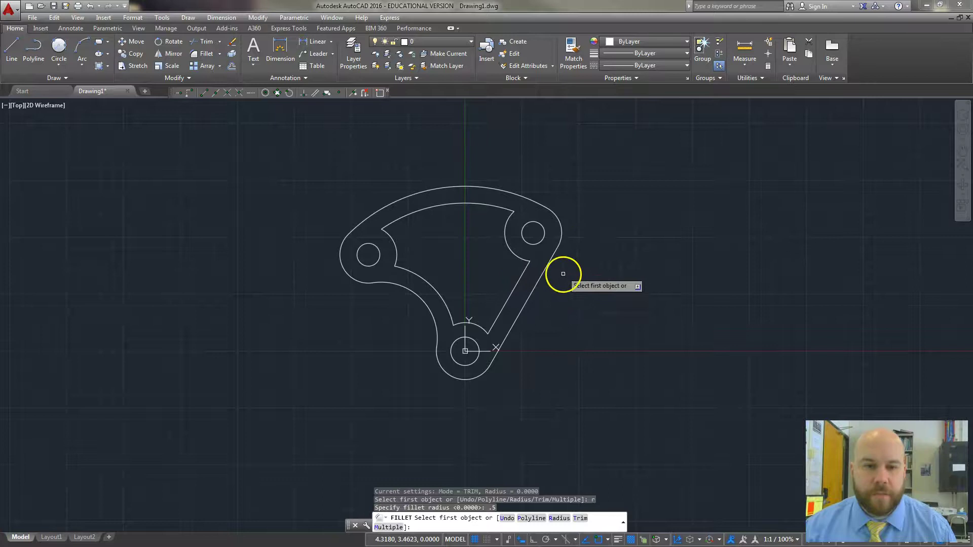
pyautogui.click(518, 282)
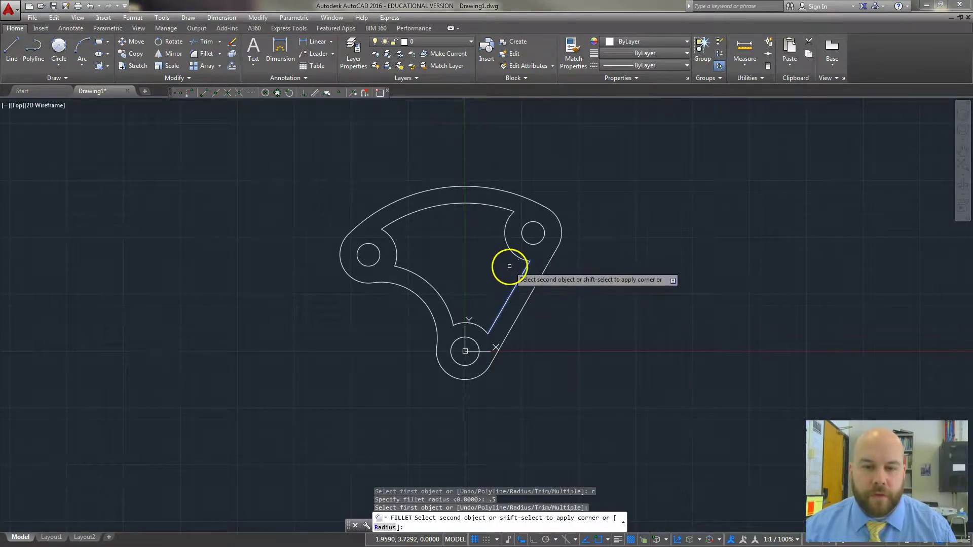
pyautogui.click(515, 254)
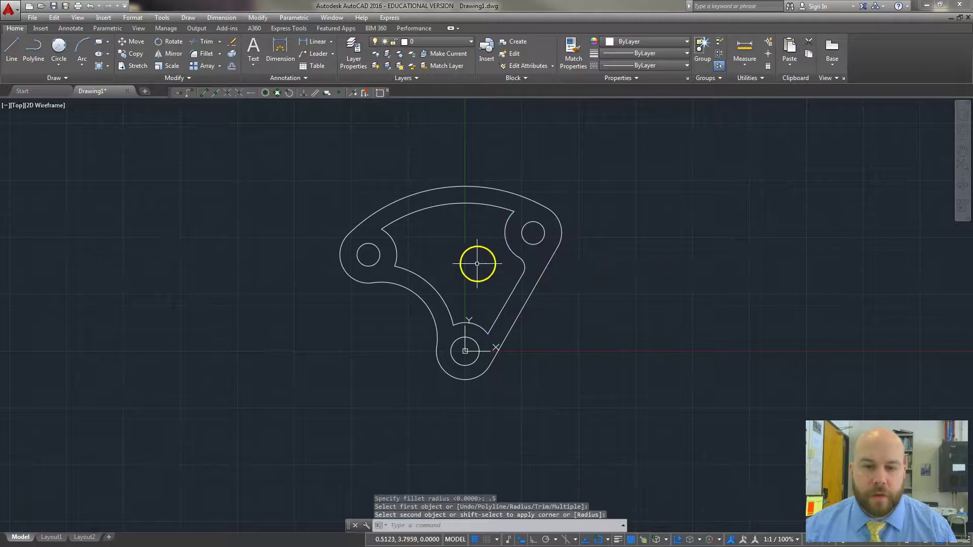
# Fillet the inner top-right, top-left and left corners at R0.5
pyautogui.press('Return')
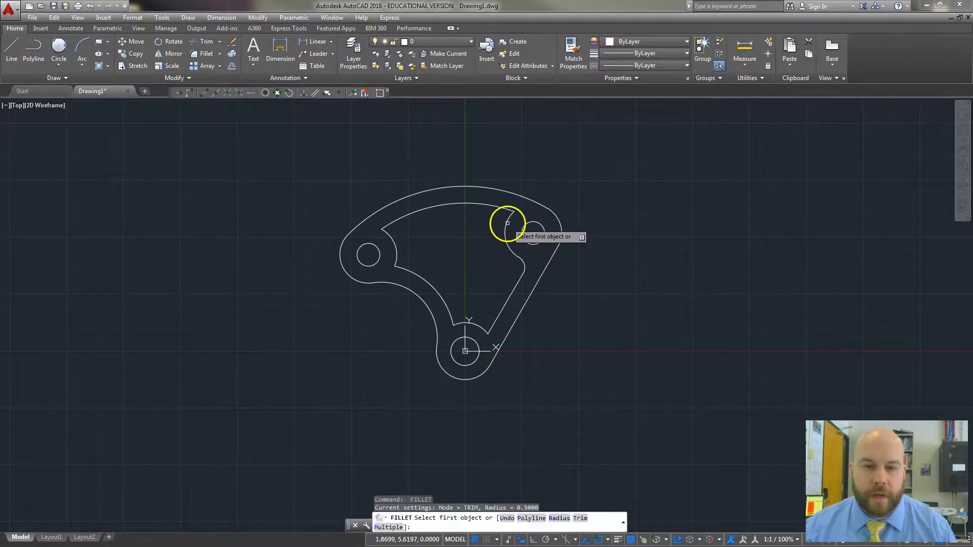
pyautogui.click(506, 223)
pyautogui.click(497, 206)
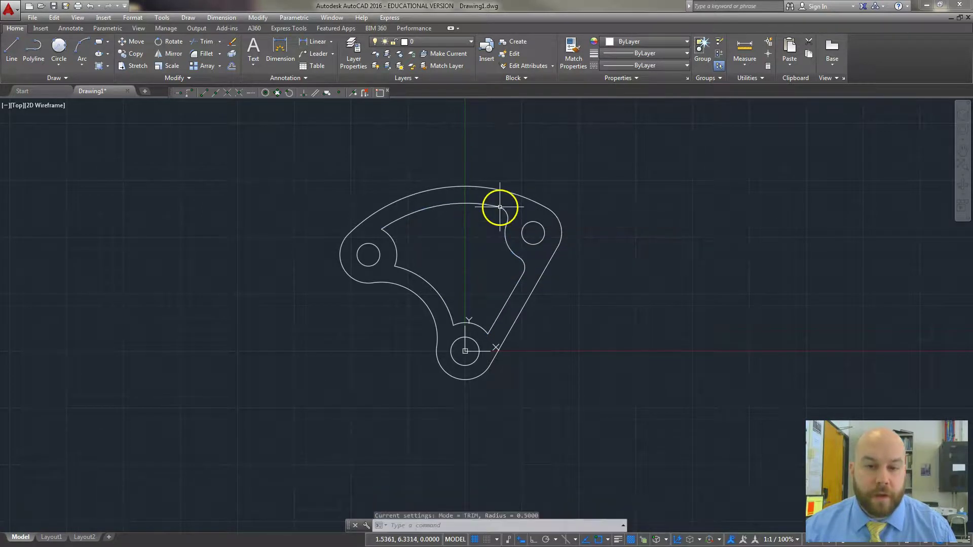
pyautogui.press('Return')
pyautogui.click(388, 235)
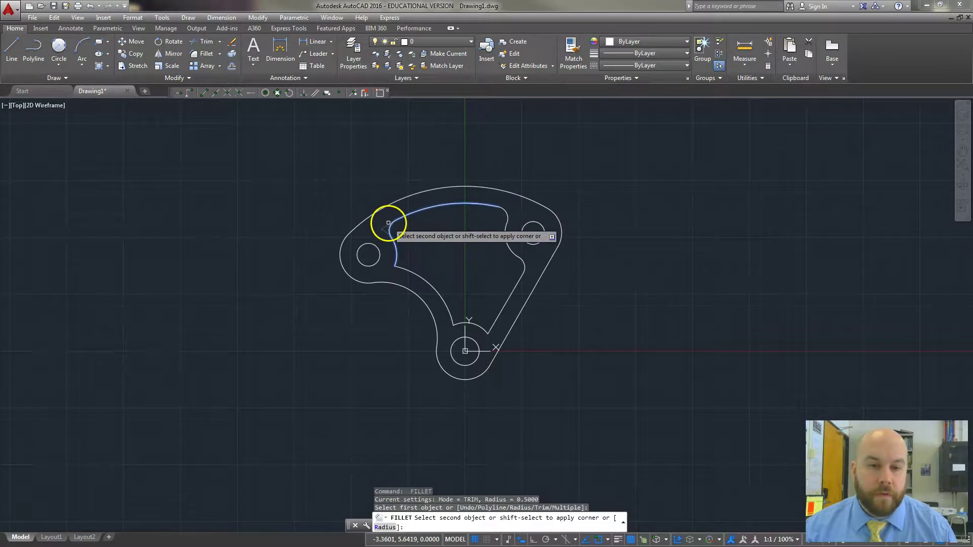
pyautogui.click(387, 219)
pyautogui.press('Return')
pyautogui.click(398, 265)
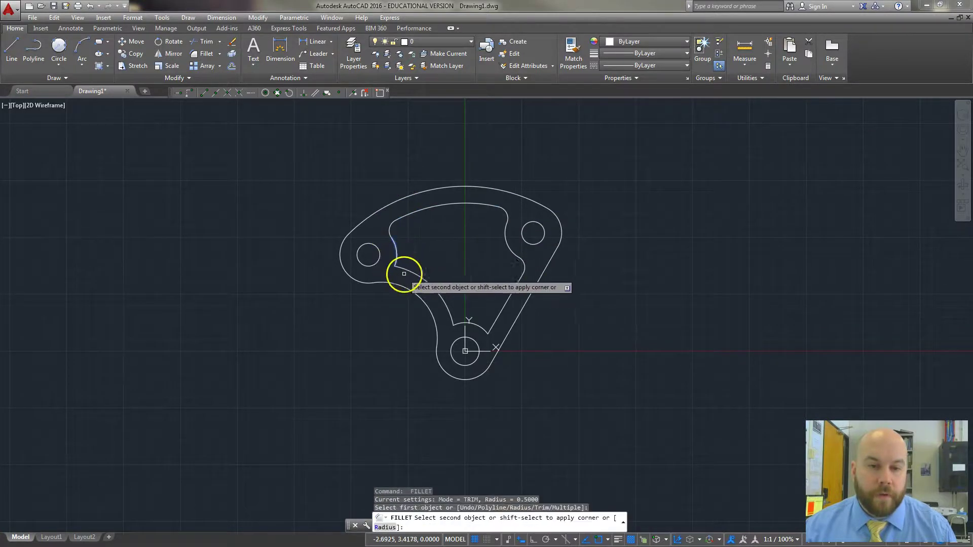
pyautogui.click(417, 275)
# Fillet the two bottom inner corners, then undo the trial inner fillets
pyautogui.press('Return')
pyautogui.click(450, 317)
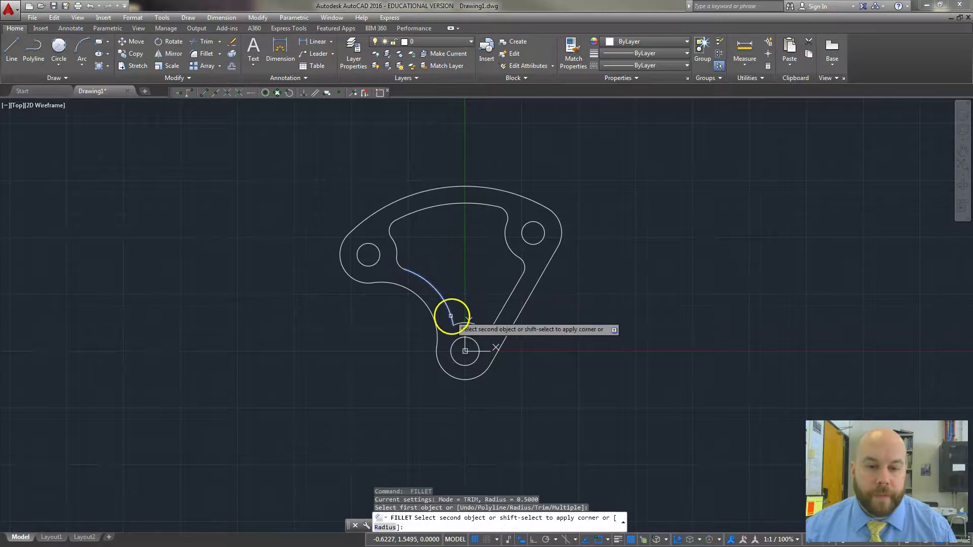
pyautogui.click(482, 329)
pyautogui.press('Return')
pyautogui.click(479, 327)
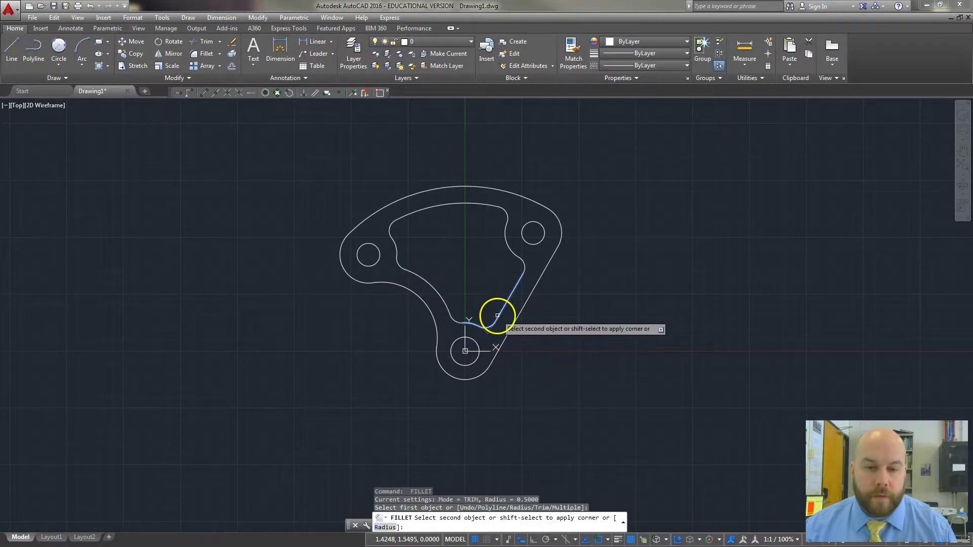
pyautogui.click(499, 315)
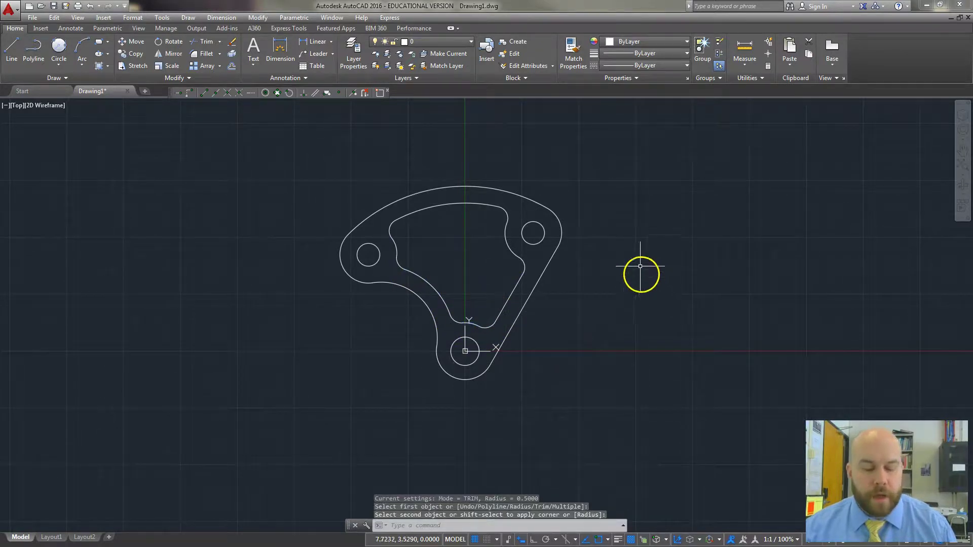
pyautogui.hotkey('ctrl', 'z')
pyautogui.hotkey('ctrl', 'z')
pyautogui.hotkey('ctrl', 'z')
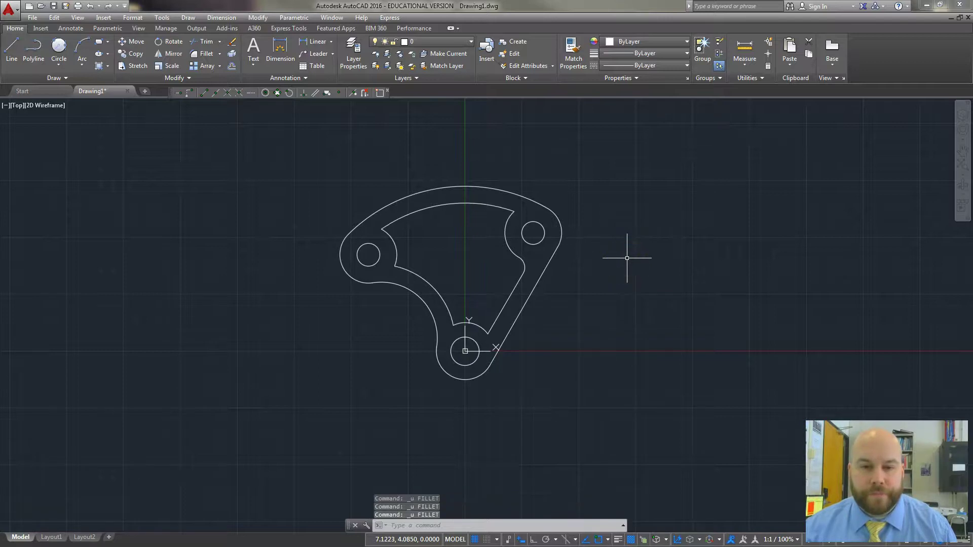
# Set the fillet radius to 0.5 in Multiple mode and round the inner right and top-right corners
pyautogui.write('f')
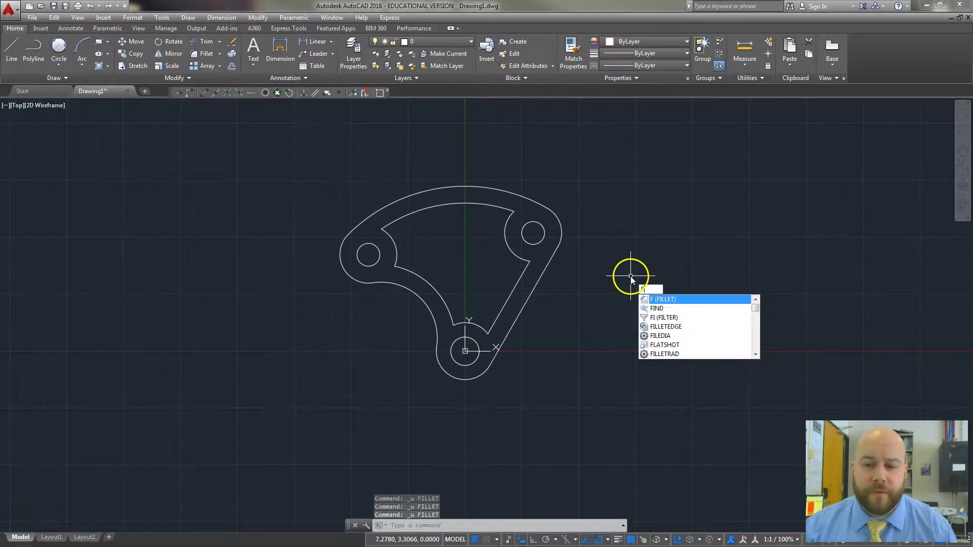
pyautogui.press('Return')
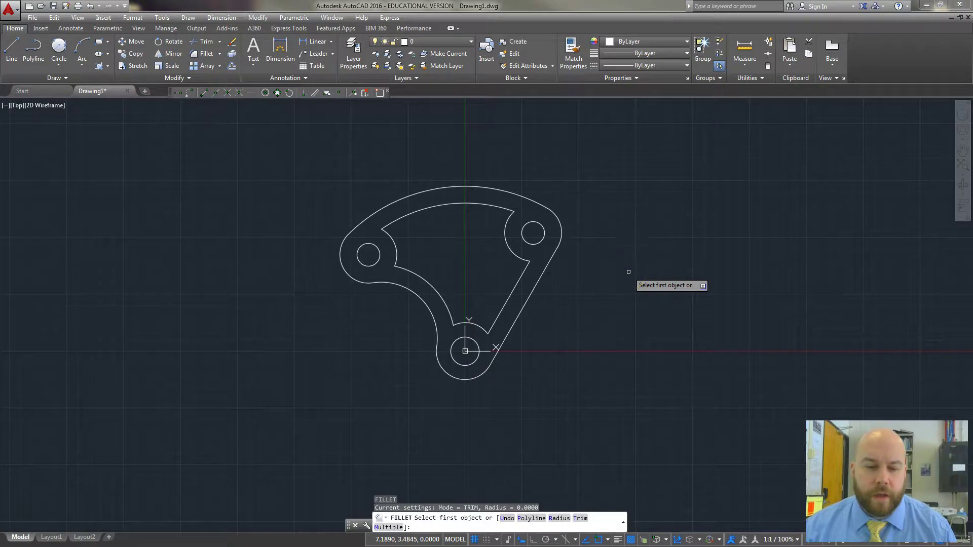
pyautogui.write('r')
pyautogui.press('Return')
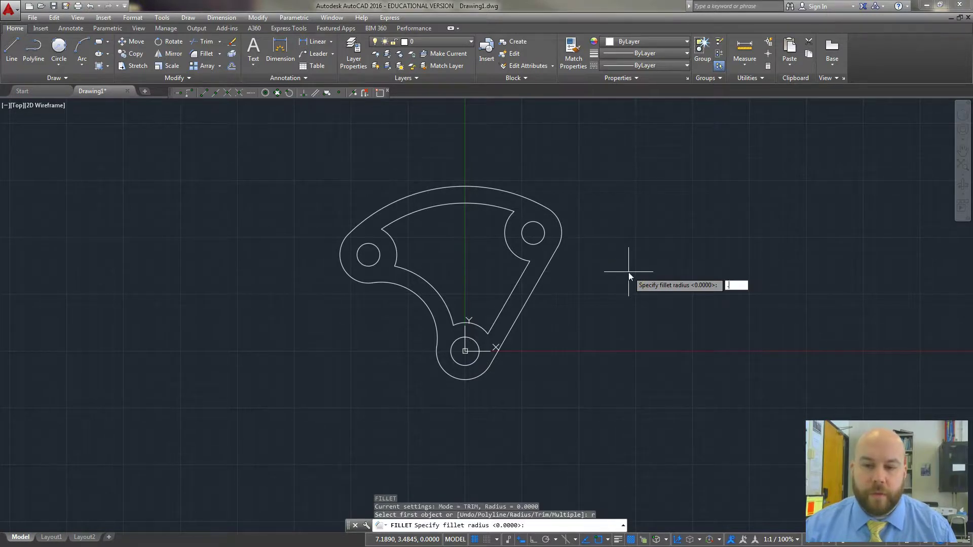
pyautogui.press('Return')
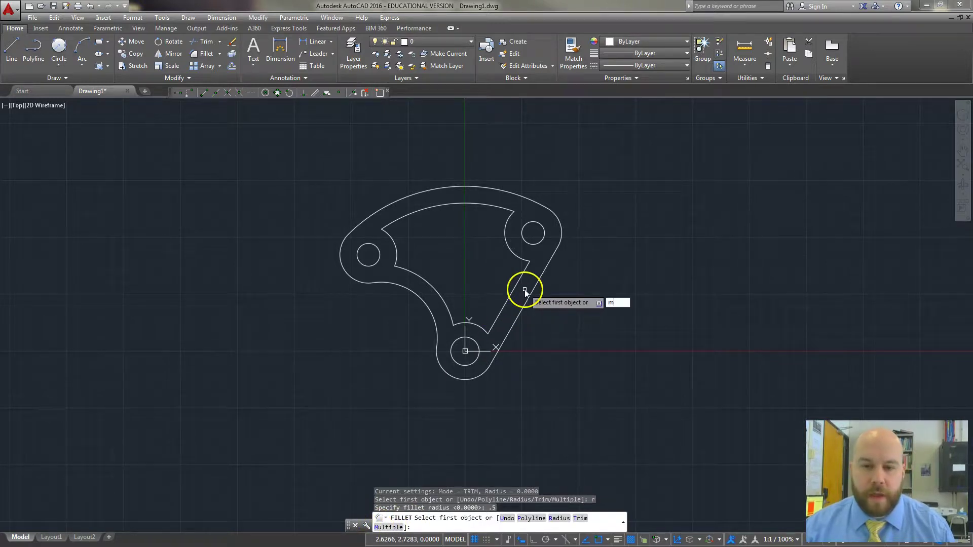
pyautogui.press('Return')
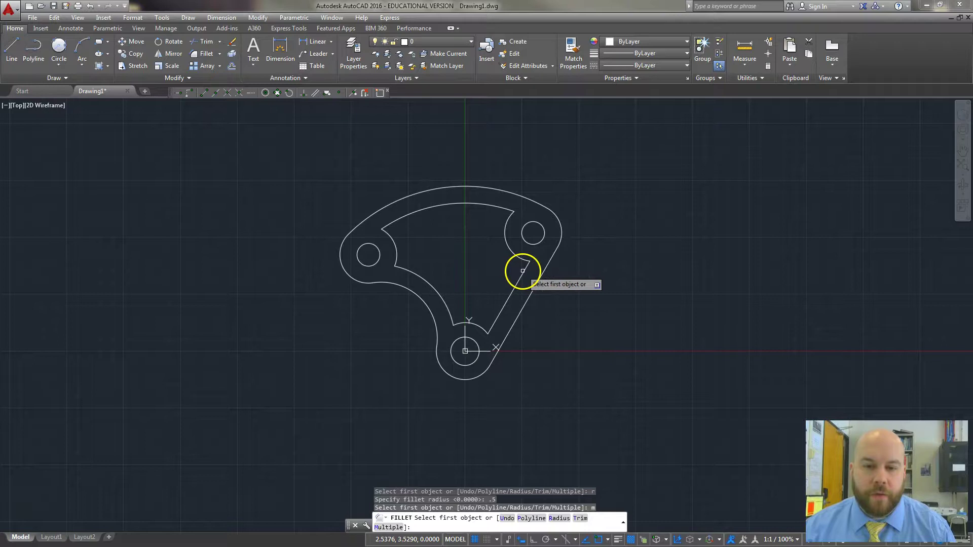
pyautogui.click(522, 270)
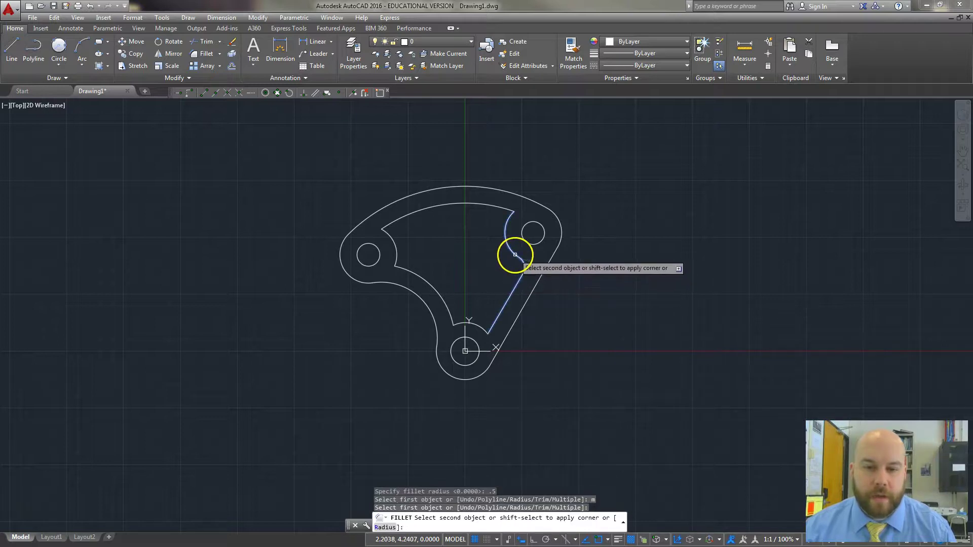
pyautogui.click(514, 253)
pyautogui.click(505, 208)
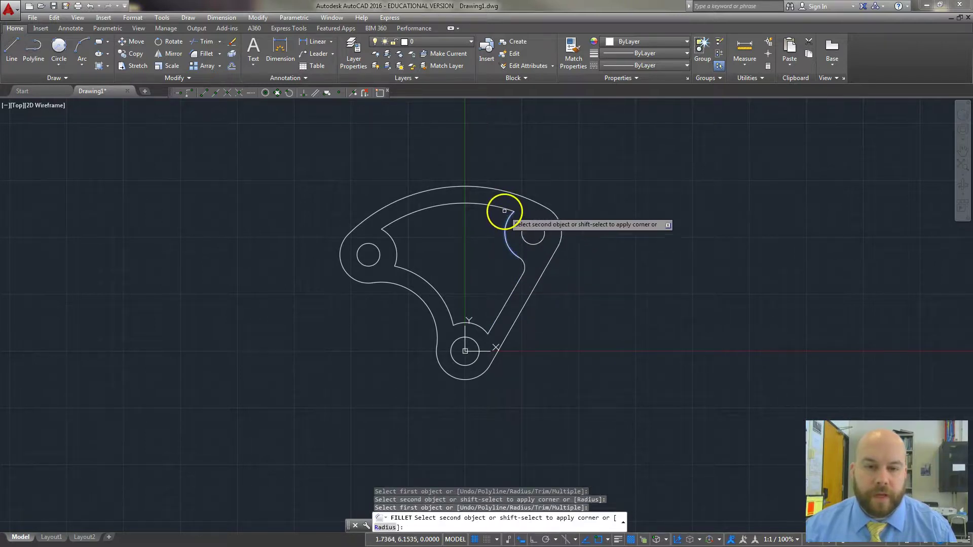
pyautogui.click(505, 212)
# Round the inner left, lower-left, bottom and lower-right corners at R0.5
pyautogui.click(390, 224)
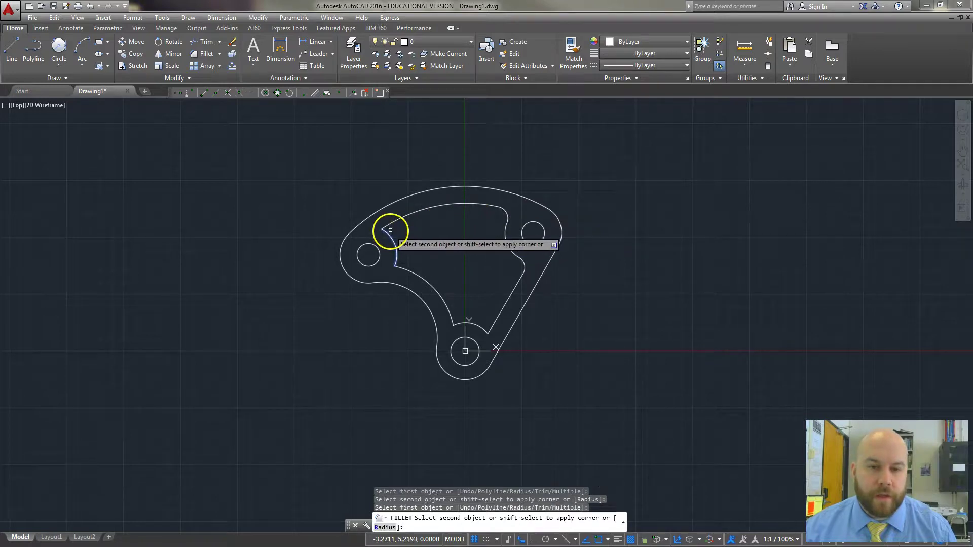
pyautogui.click(393, 251)
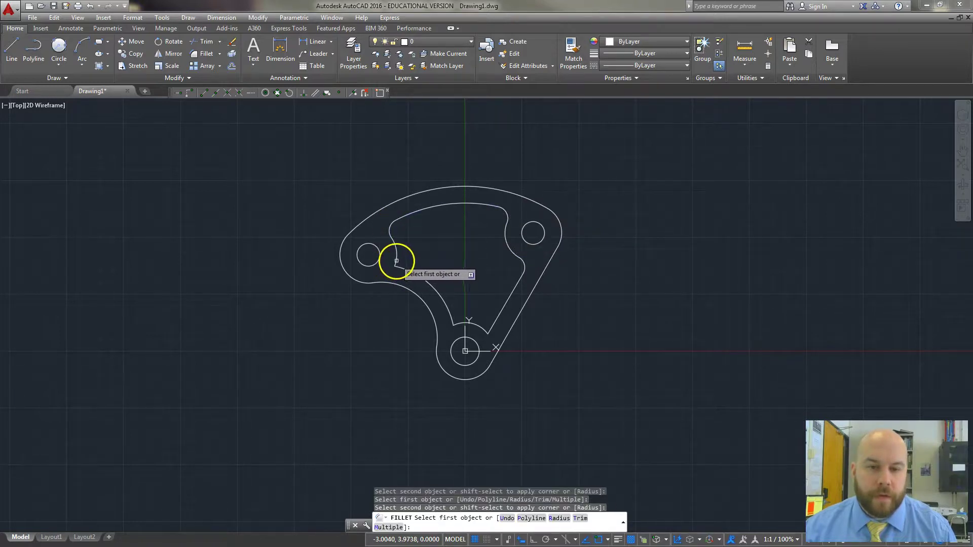
pyautogui.click(396, 261)
pyautogui.click(413, 276)
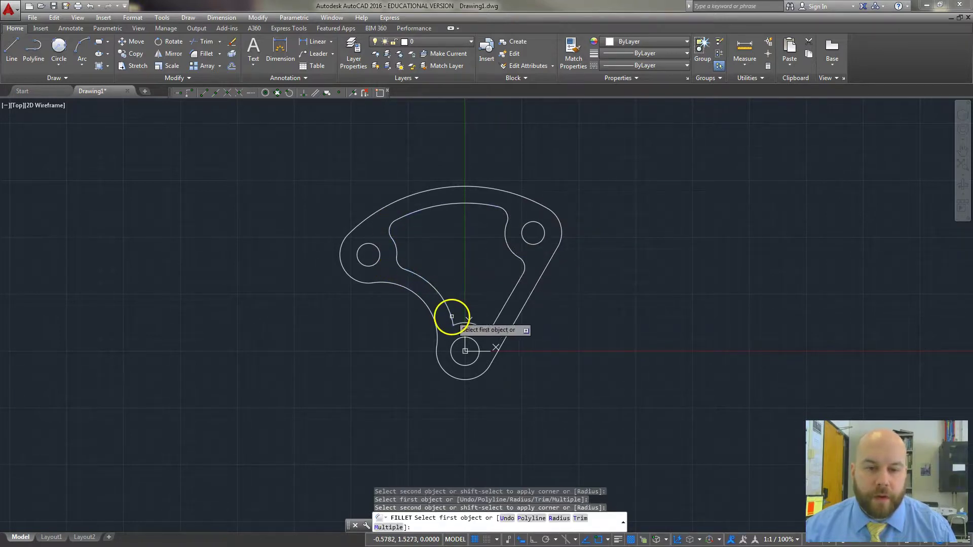
pyautogui.click(452, 316)
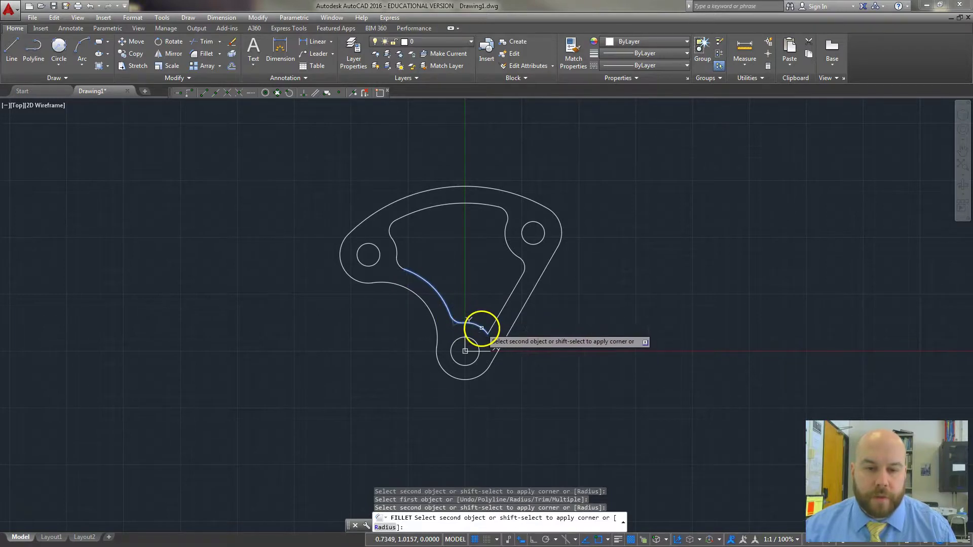
pyautogui.click(482, 328)
pyautogui.click(480, 326)
pyautogui.click(495, 322)
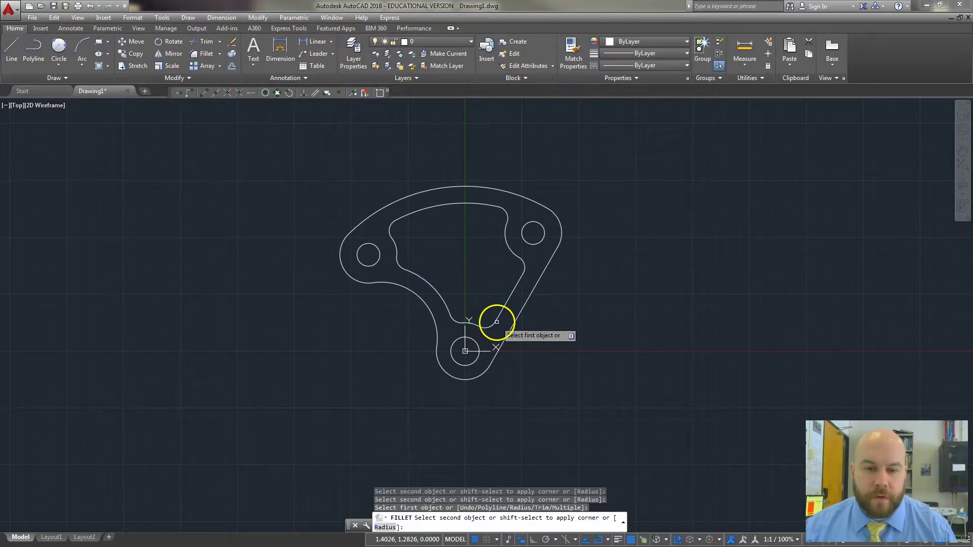
pyautogui.click(496, 322)
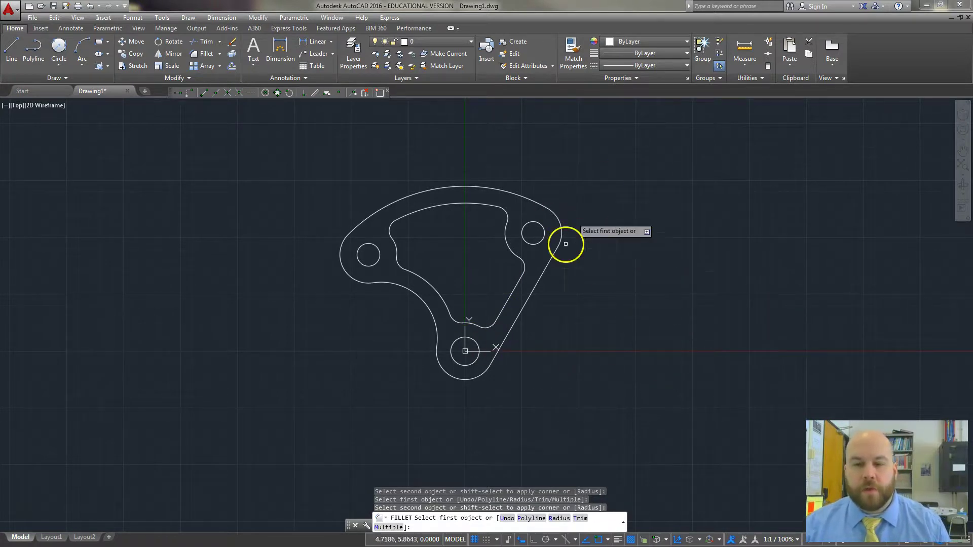
pyautogui.press('Escape')
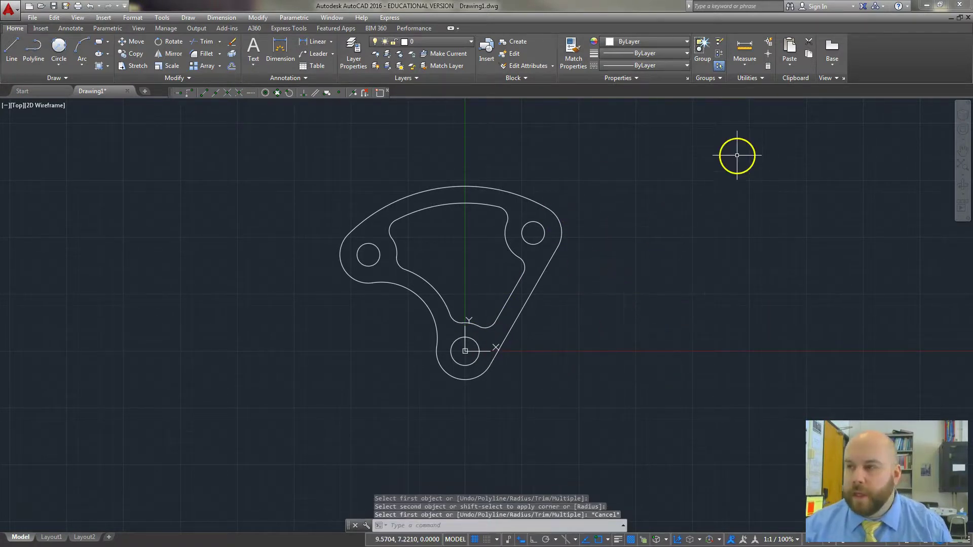
# Dock AutoCAD on the right half beside the Positioning Spacer PDF for comparison
pyautogui.click(517, 537)
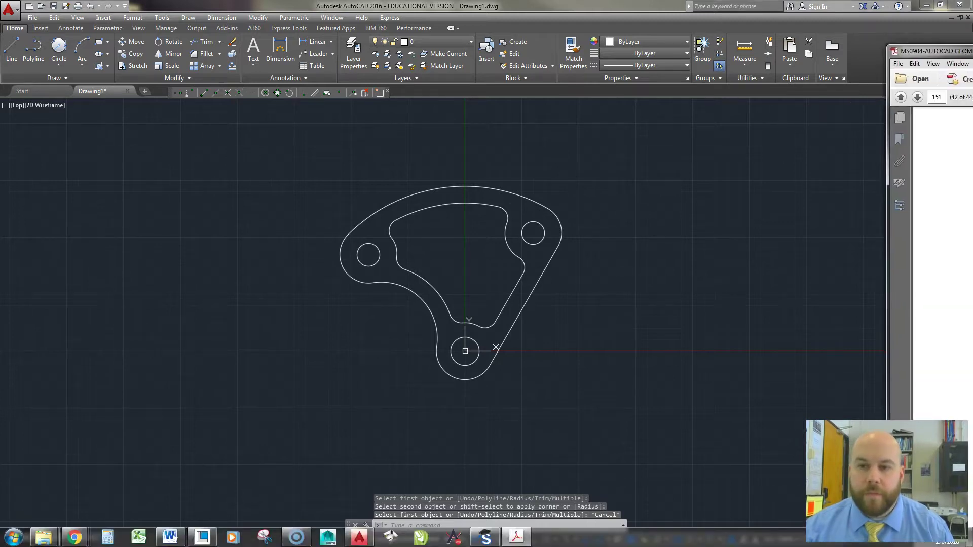
pyautogui.click(604, 7)
pyautogui.moveTo(604, 8); pyautogui.dragTo(22, 93)
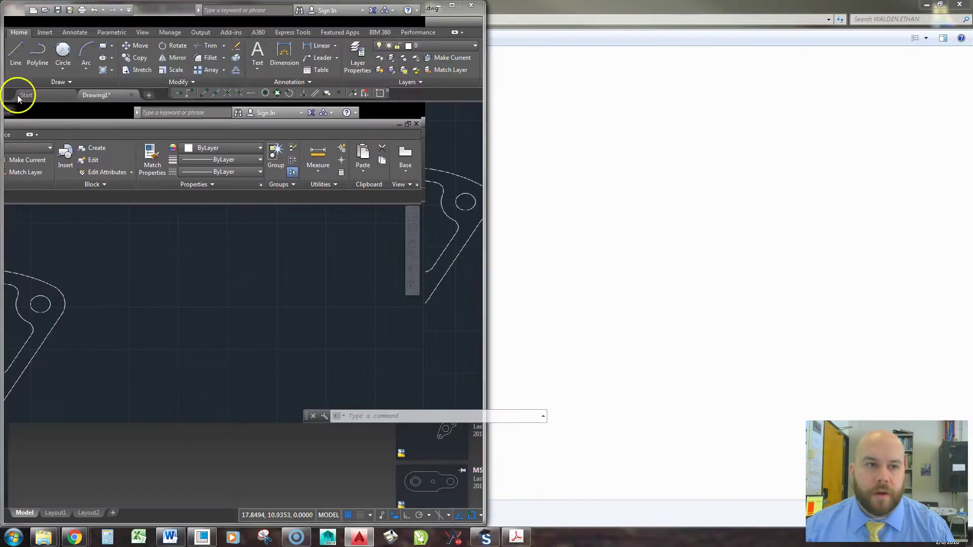
pyautogui.moveTo(169, 11); pyautogui.dragTo(677, 10)
pyautogui.hscroll(4, 267, 276)
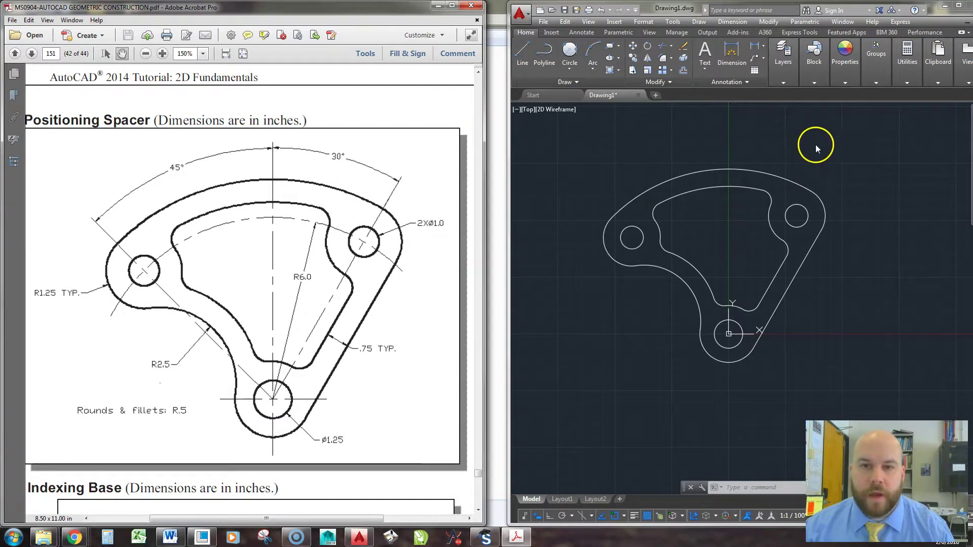
pyautogui.click(816, 147)
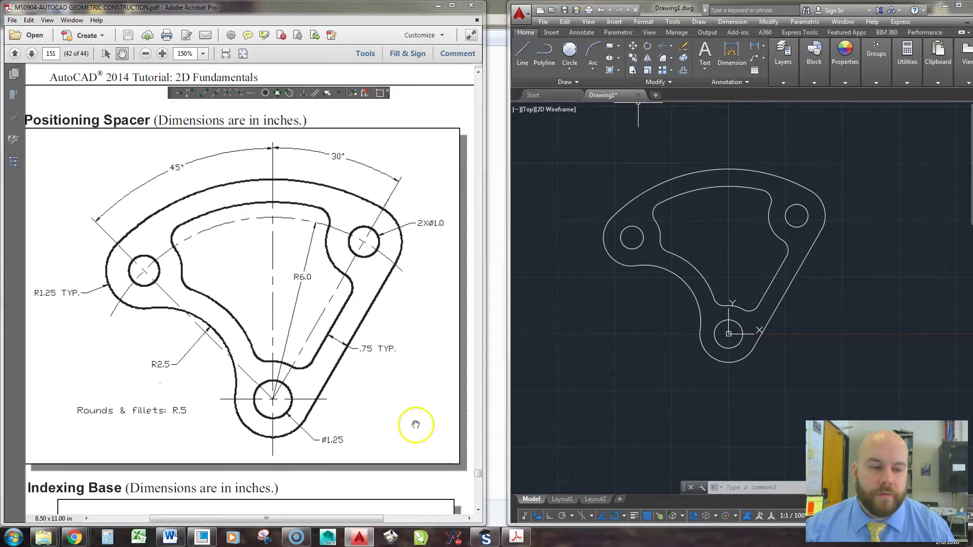
pyautogui.click(522, 14)
# Cancel the Save Drawing As dialog, maximize AutoCAD, and return to it after checking the PDF
pyautogui.click(543, 113)
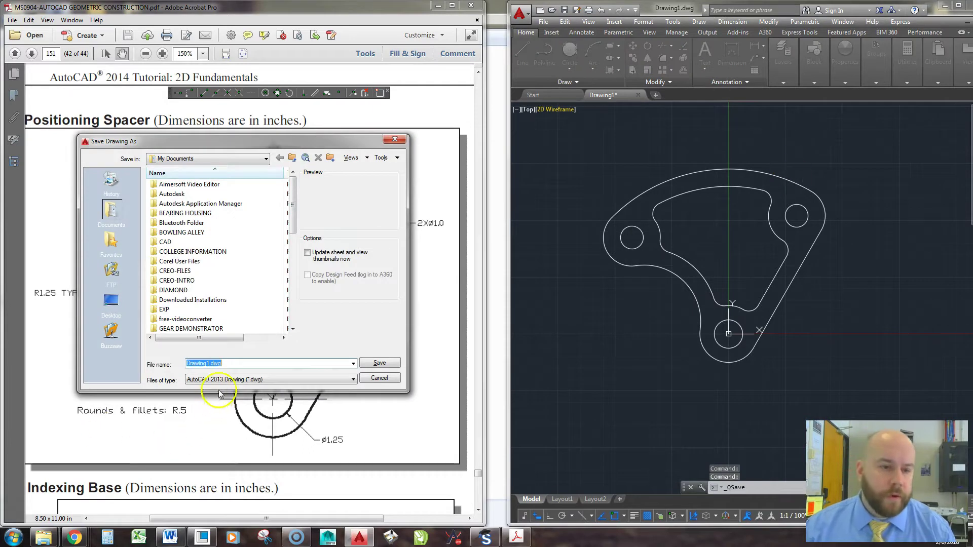
pyautogui.click(401, 140)
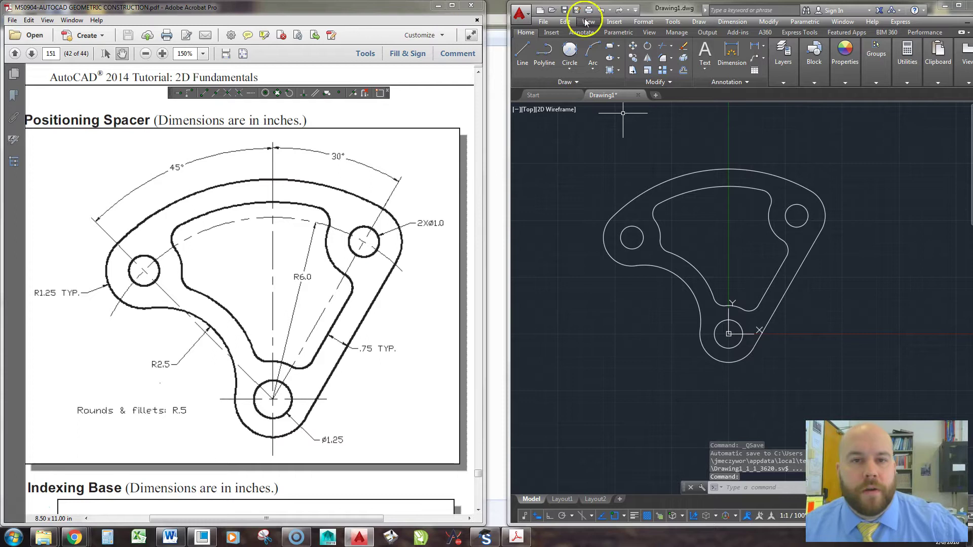
pyautogui.doubleClick(686, 10)
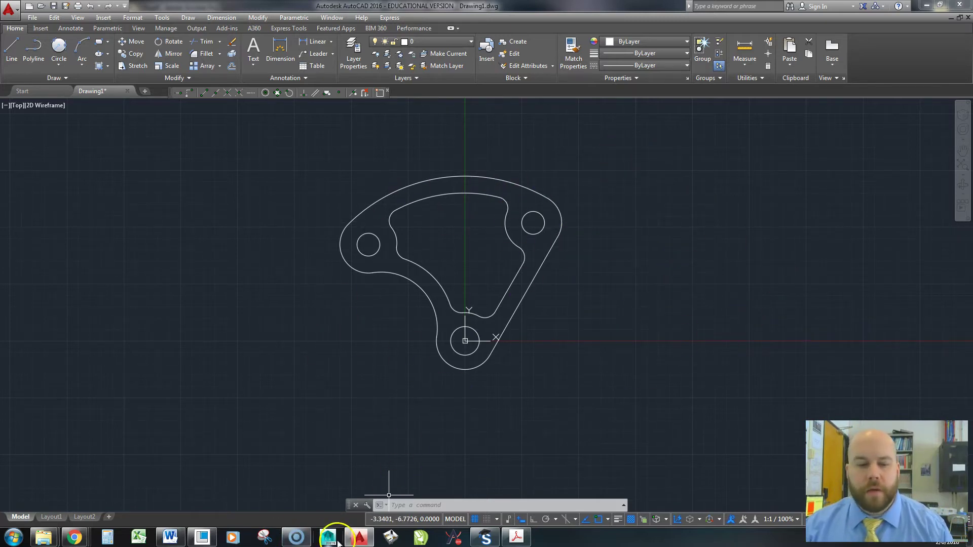
pyautogui.click(516, 537)
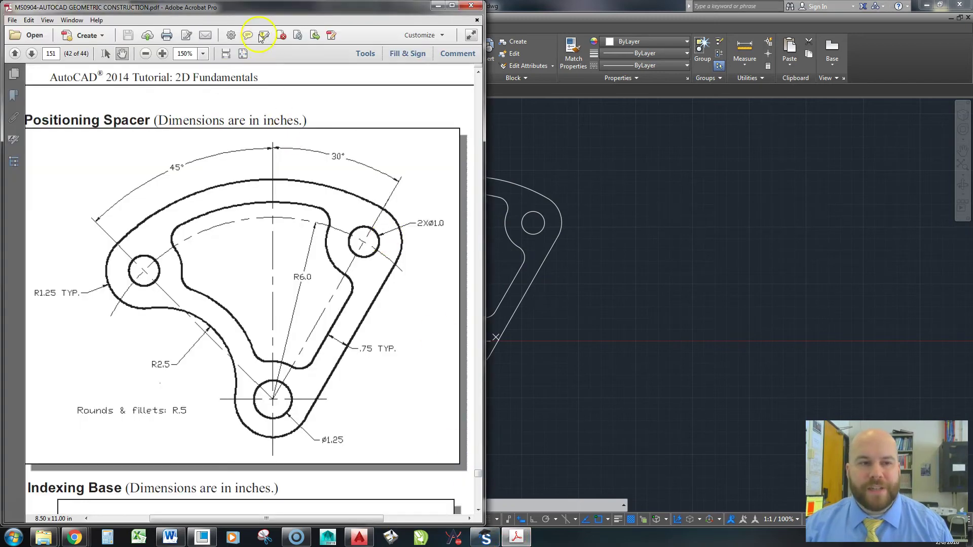
pyautogui.hotkey('alt', 'Tab')
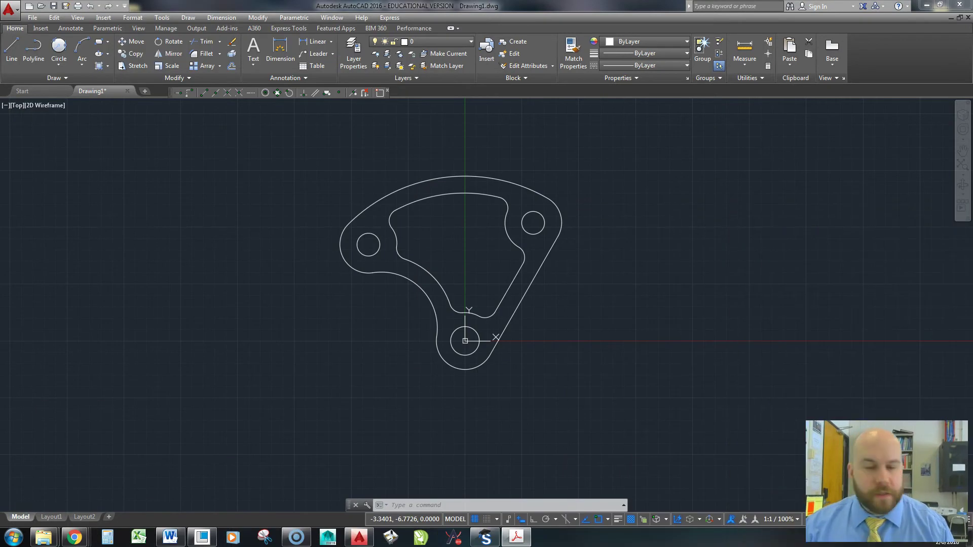